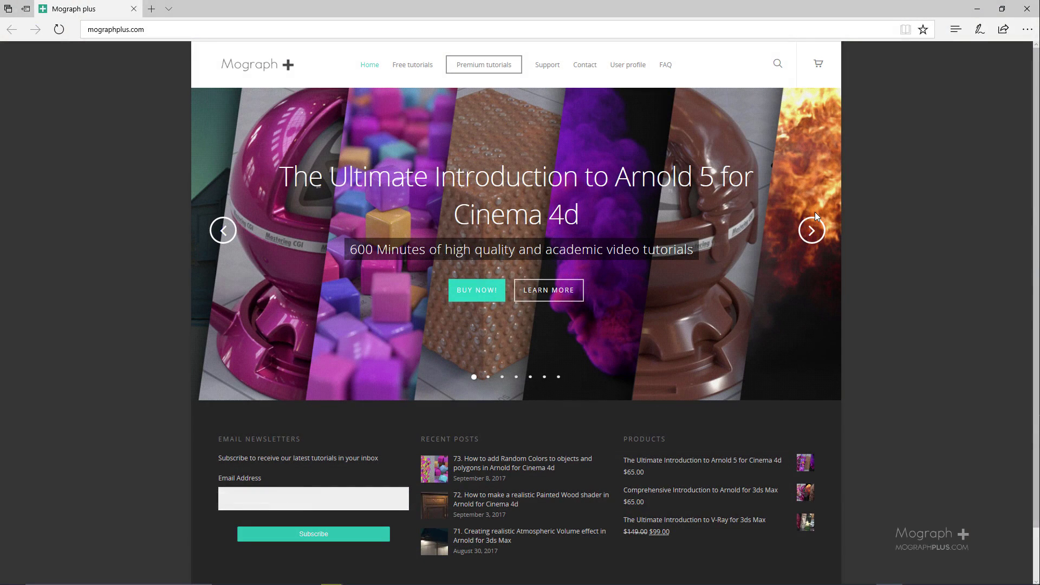
# Browse the featured premium tutorials in the homepage carousel
pyautogui.click(812, 234)
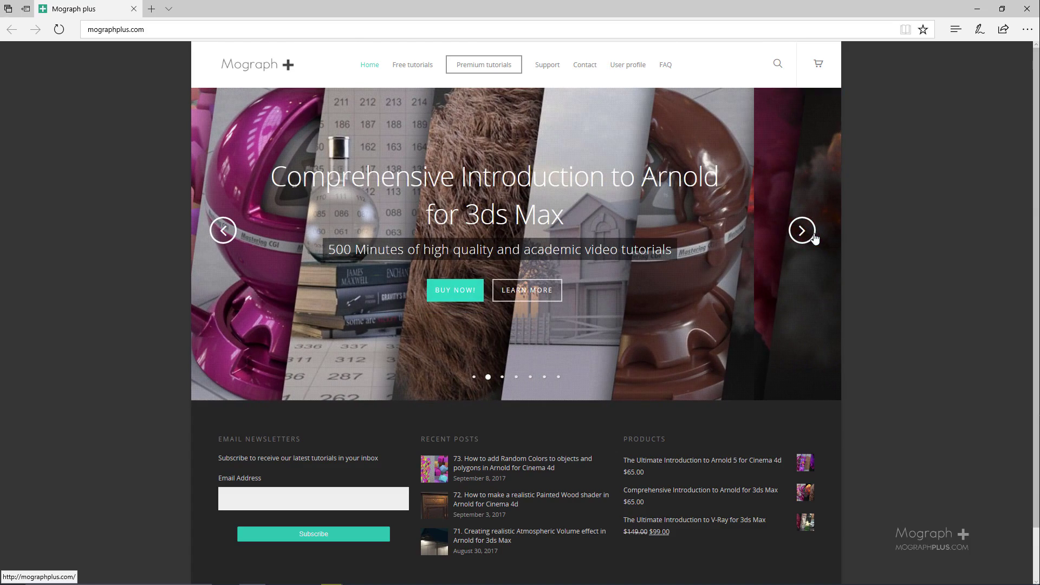
pyautogui.click(814, 235)
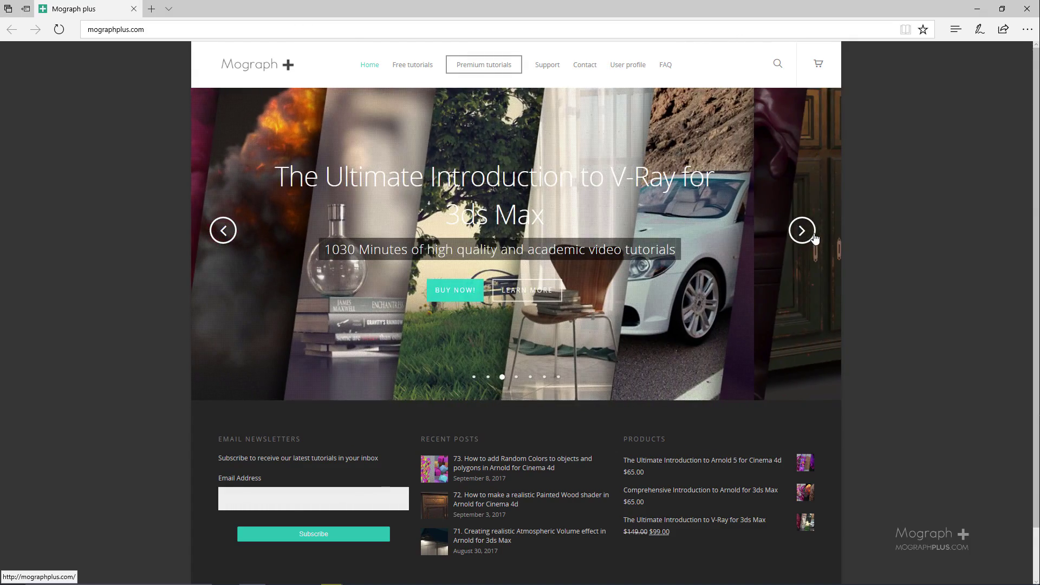
pyautogui.click(813, 234)
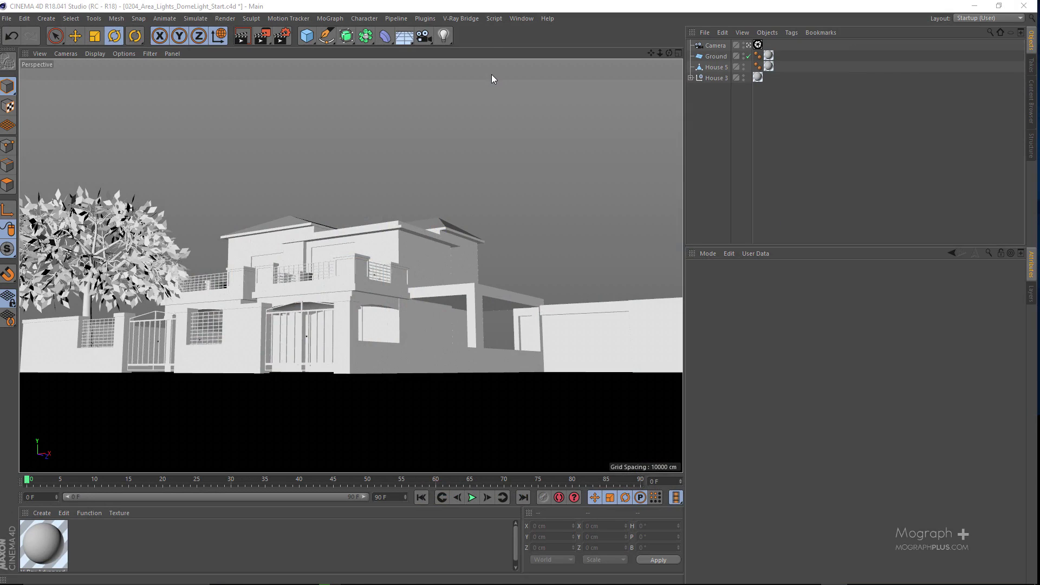
pyautogui.click(460, 18)
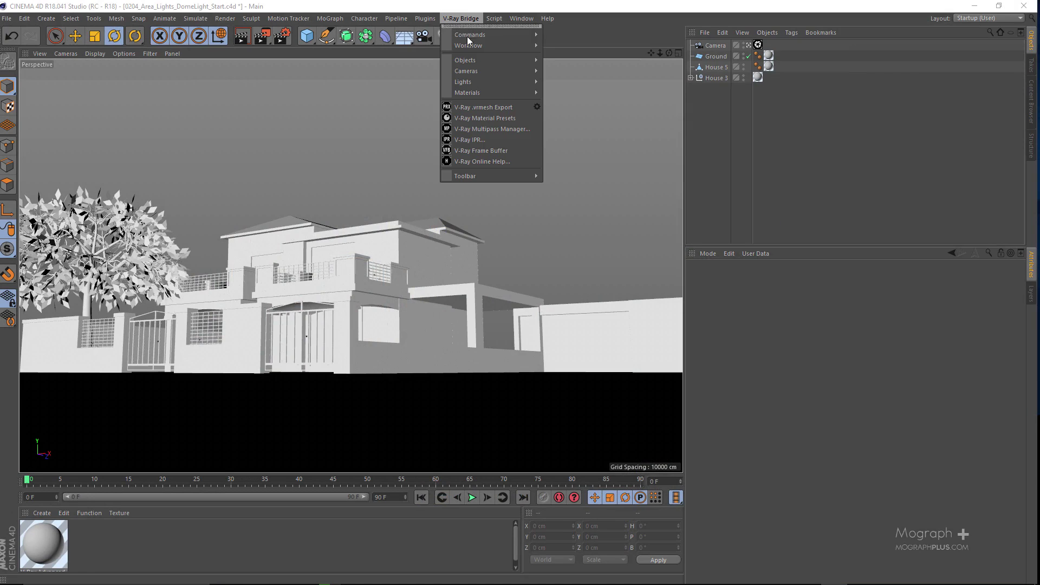
pyautogui.moveTo(495, 75)
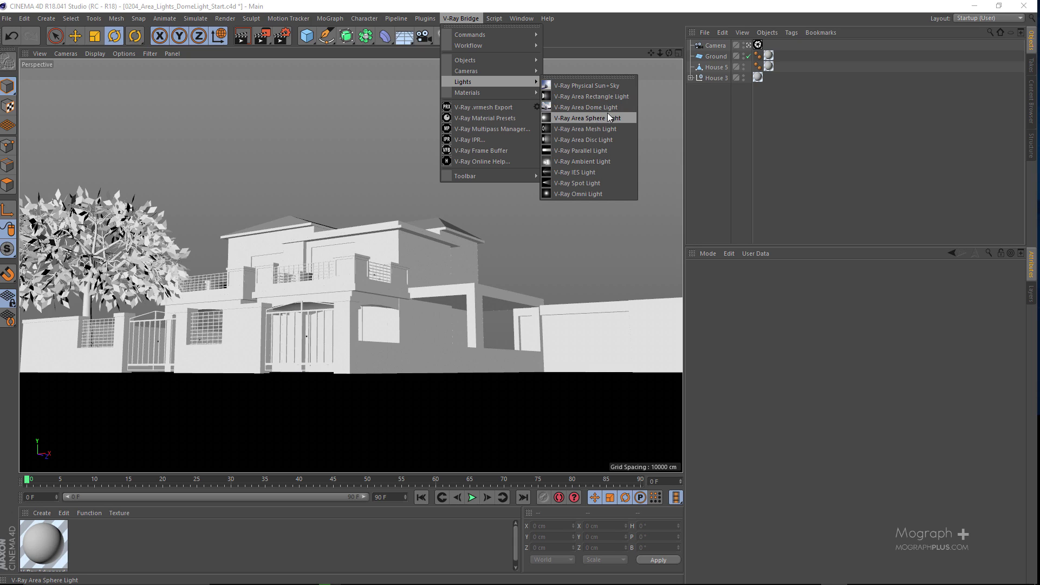
pyautogui.click(854, 109)
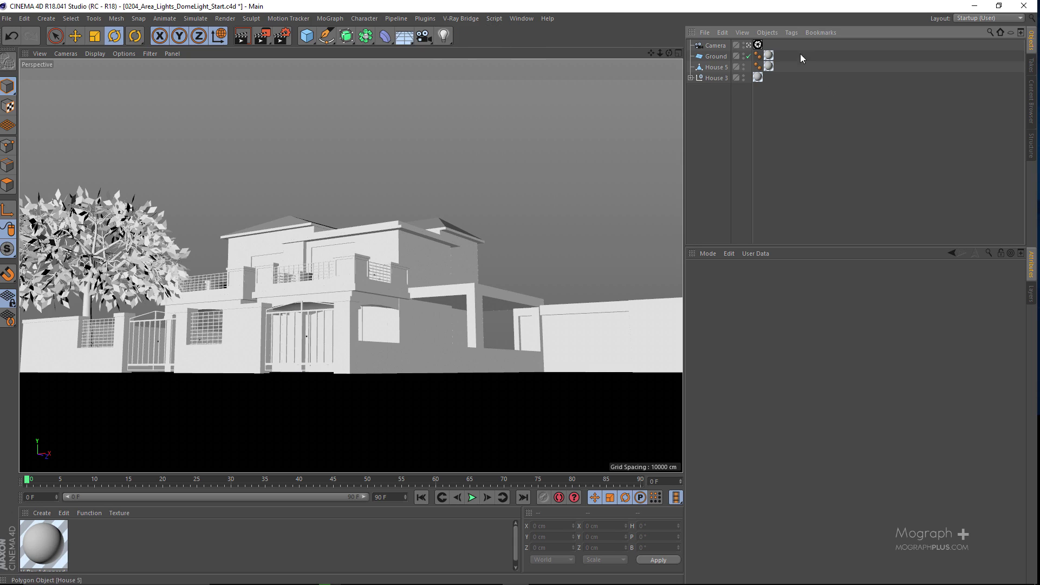
# Inspect the house and ground from outside the scene camera, then return to the camera view and review the V-Ray physical camera's lens parameters
pyautogui.click(748, 45)
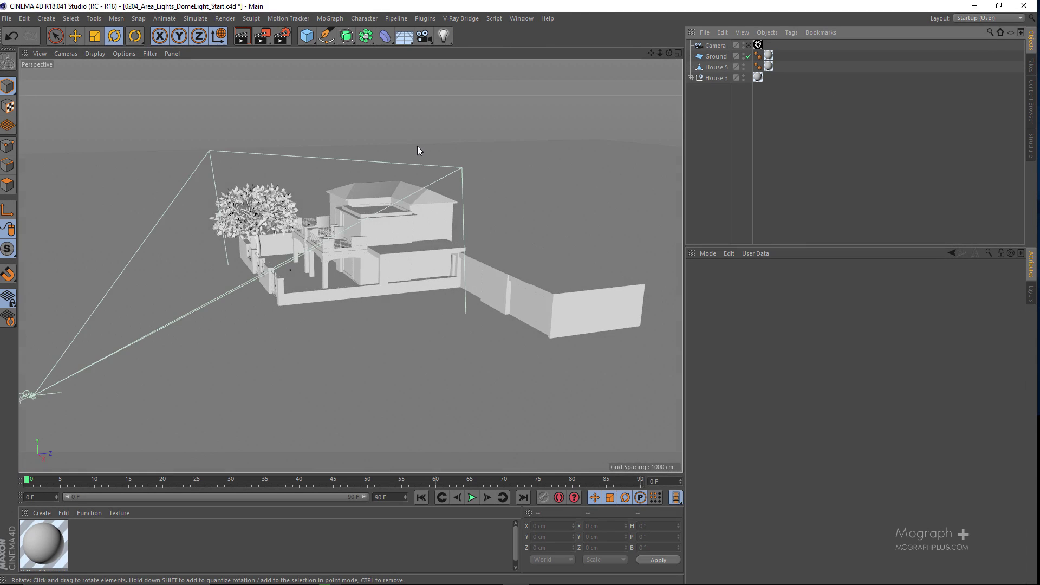
pyautogui.keyDown('alt'); pyautogui.moveTo(453, 216); pyautogui.dragTo(515, 203); pyautogui.keyUp('alt')
pyautogui.click(567, 308)
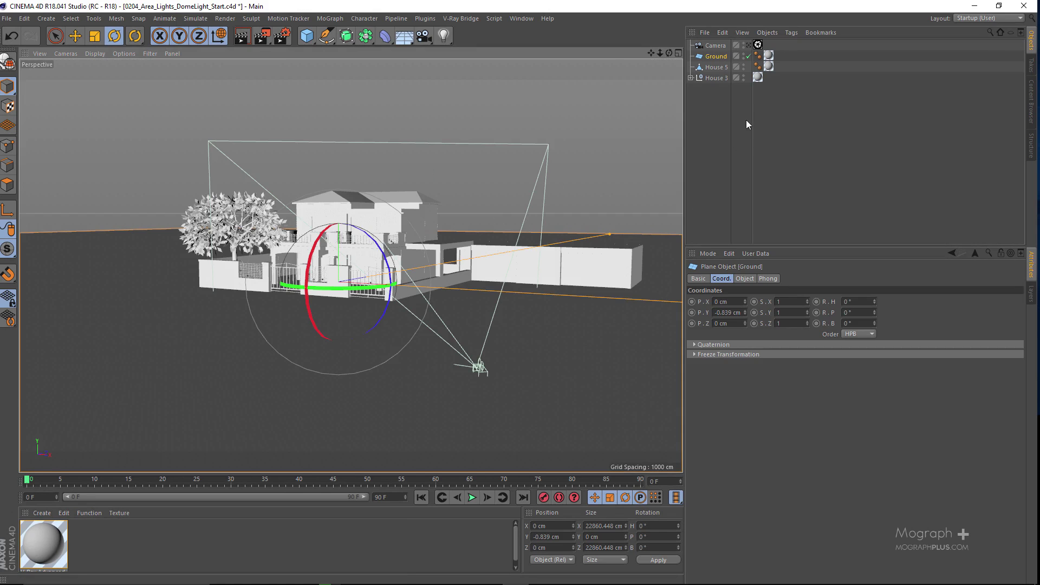
pyautogui.click(748, 45)
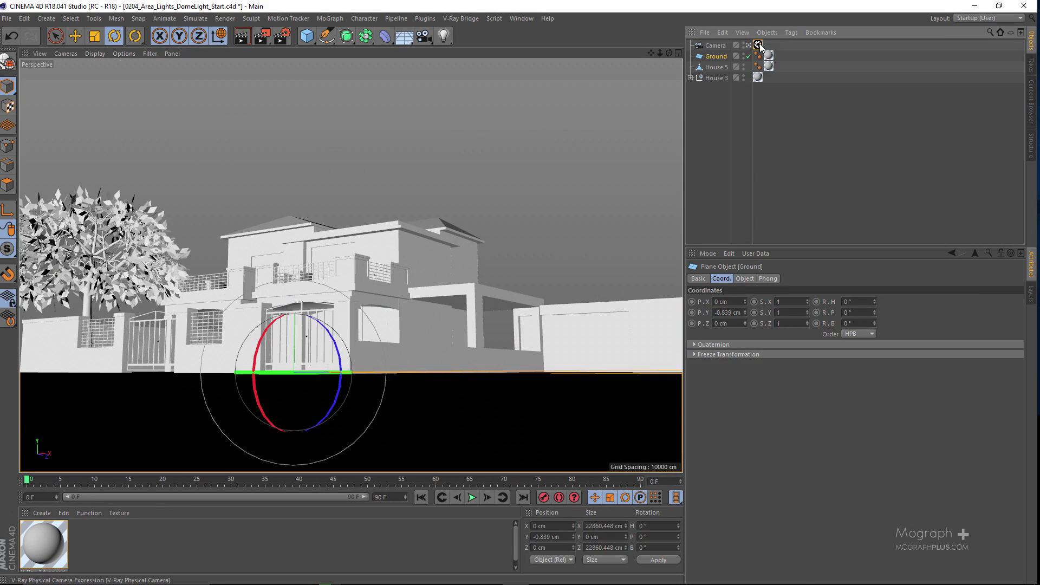
pyautogui.scroll(-3, 724, 324)
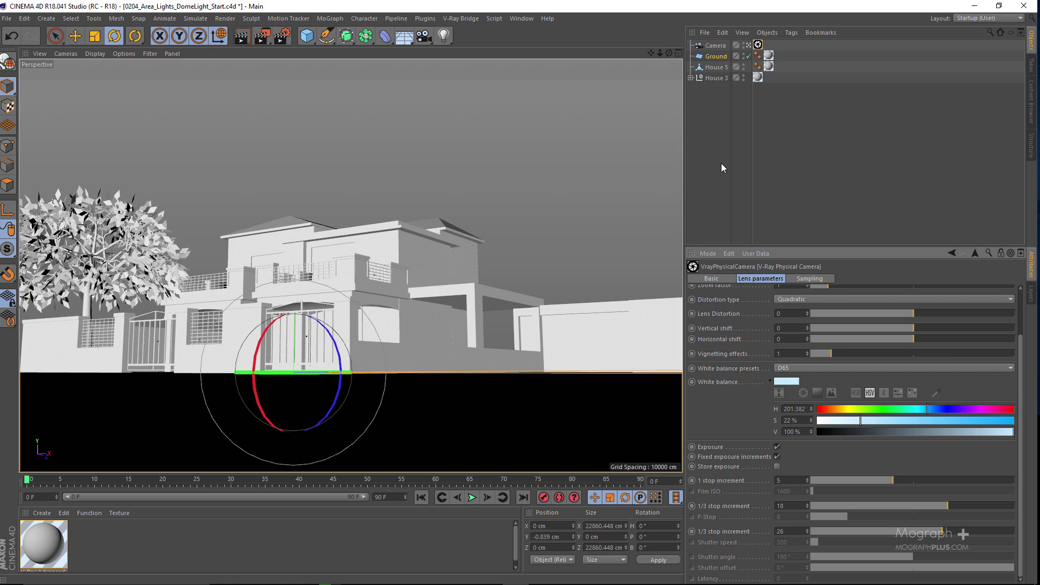
# Add a V-Ray Area Dome Light to the house scene
pyautogui.click(456, 18)
pyautogui.moveTo(496, 82)
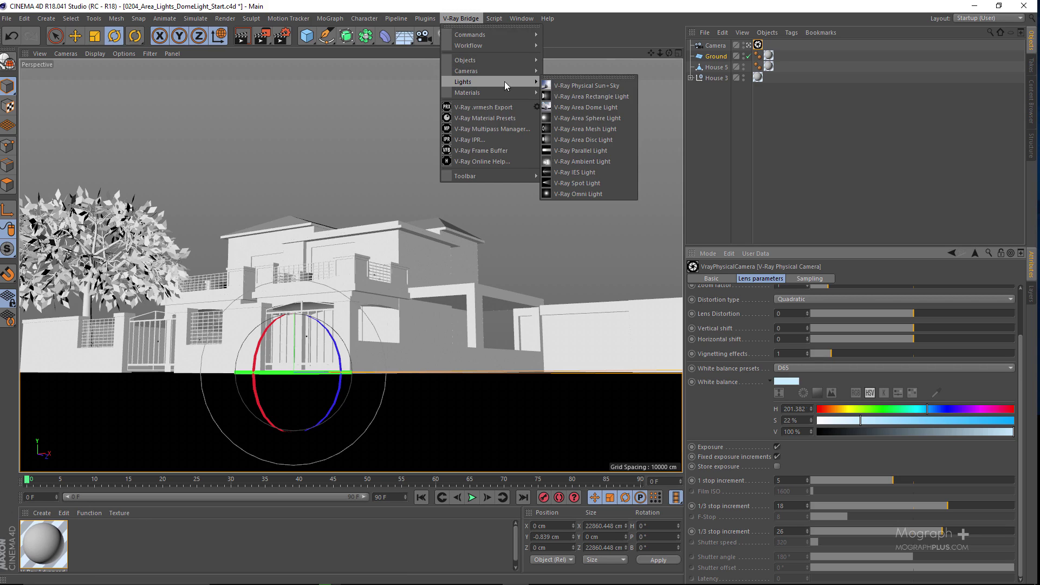
pyautogui.click(616, 108)
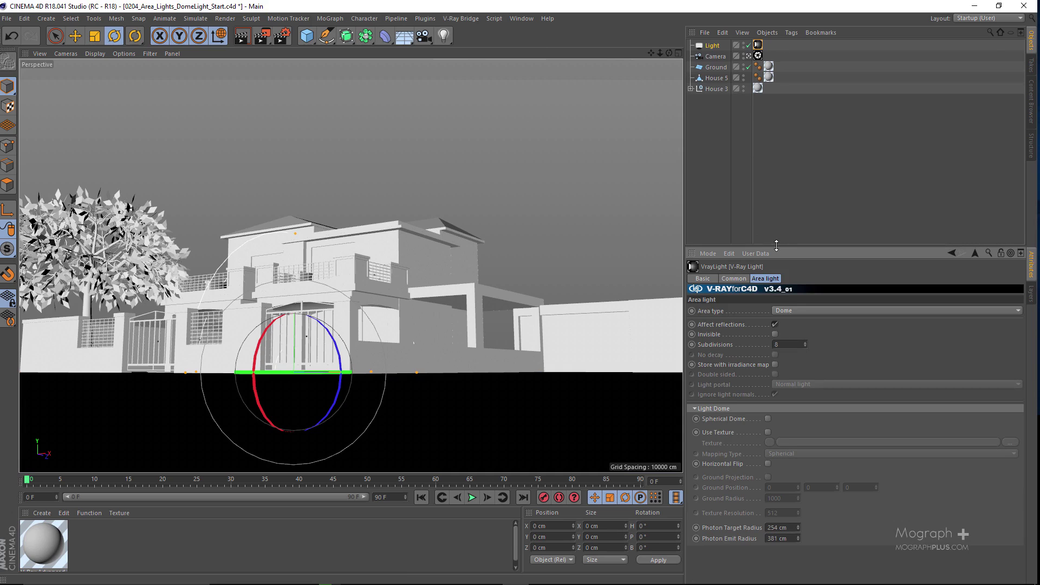
# Enable Use Texture on the dome light and load hdrmaps_com_free_025_half.hdr as its texture
pyautogui.moveTo(776, 246); pyautogui.dragTo(767, 205)
pyautogui.click(767, 393)
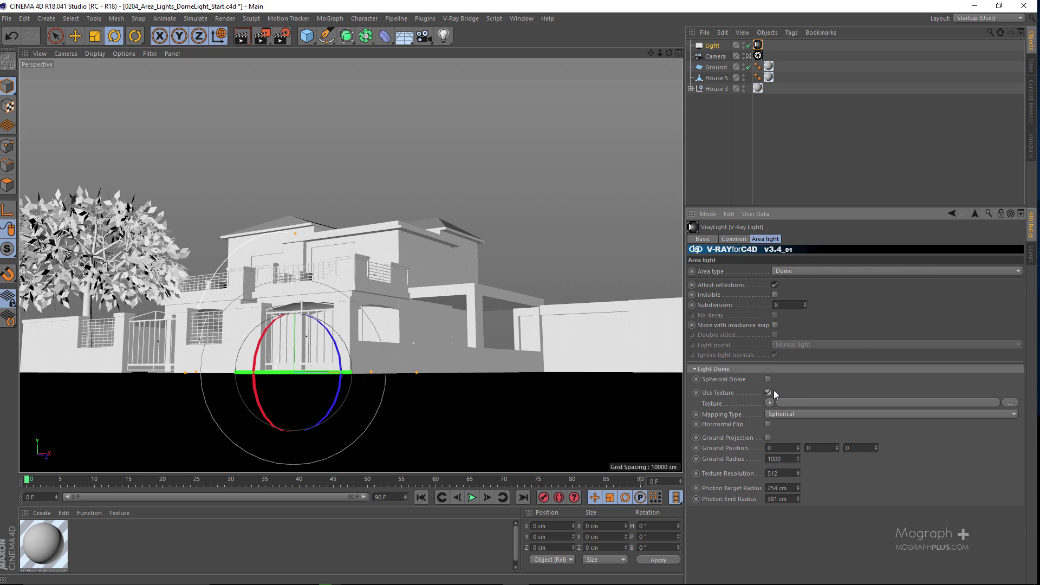
pyautogui.click(1009, 403)
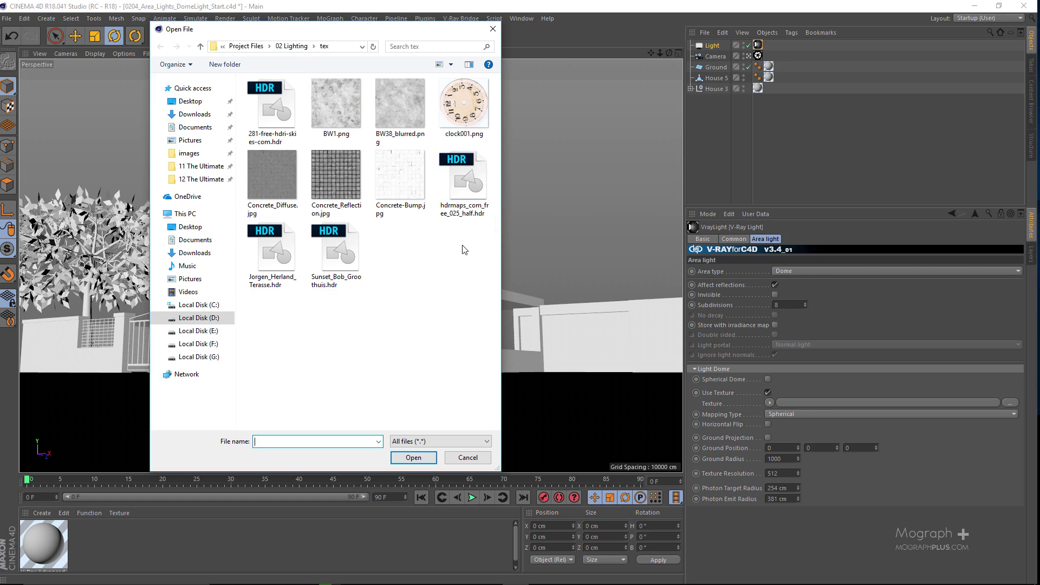
pyautogui.doubleClick(458, 186)
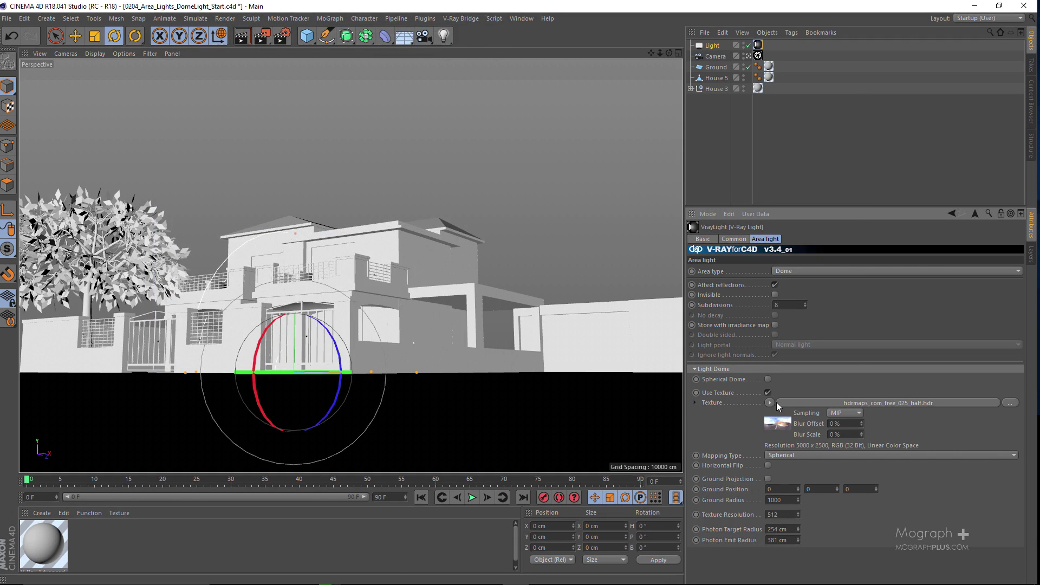
# Convert the dome light's texture to a V-Ray AdvBitmap shader and open the shader's bitmap settings
pyautogui.click(775, 403)
pyautogui.moveTo(798, 359)
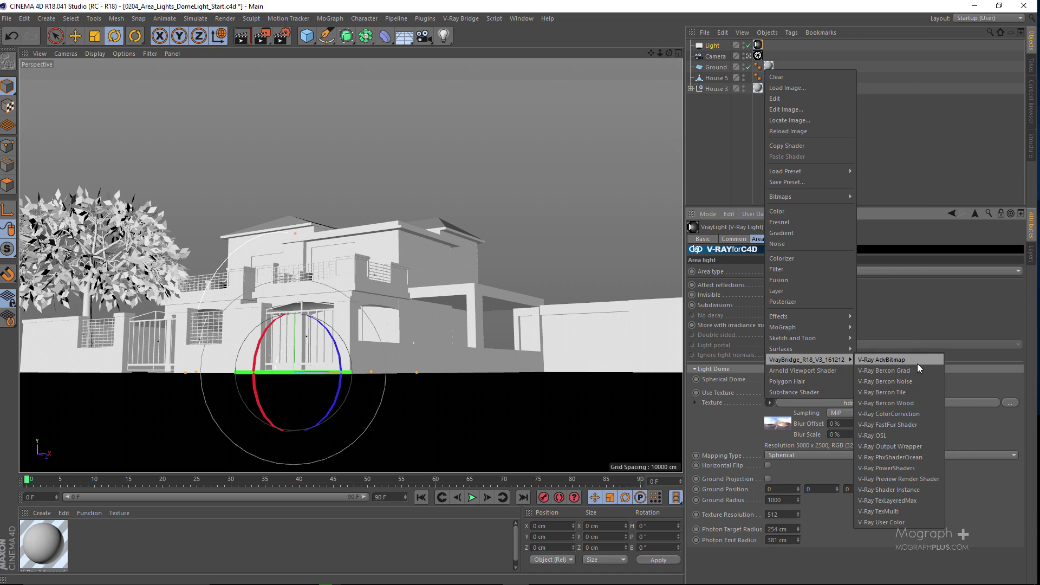
pyautogui.press('Escape')
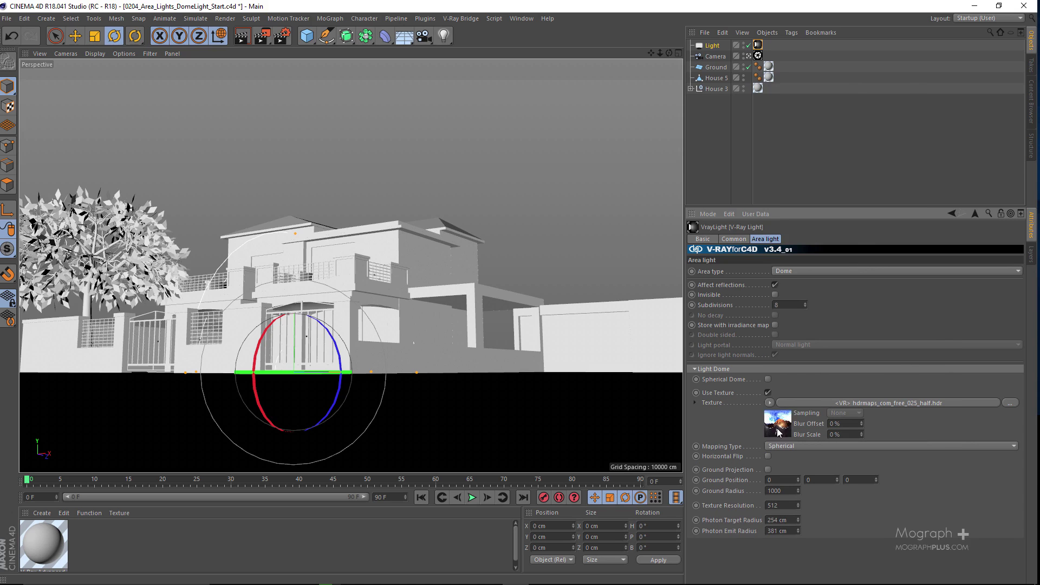
pyautogui.click(778, 424)
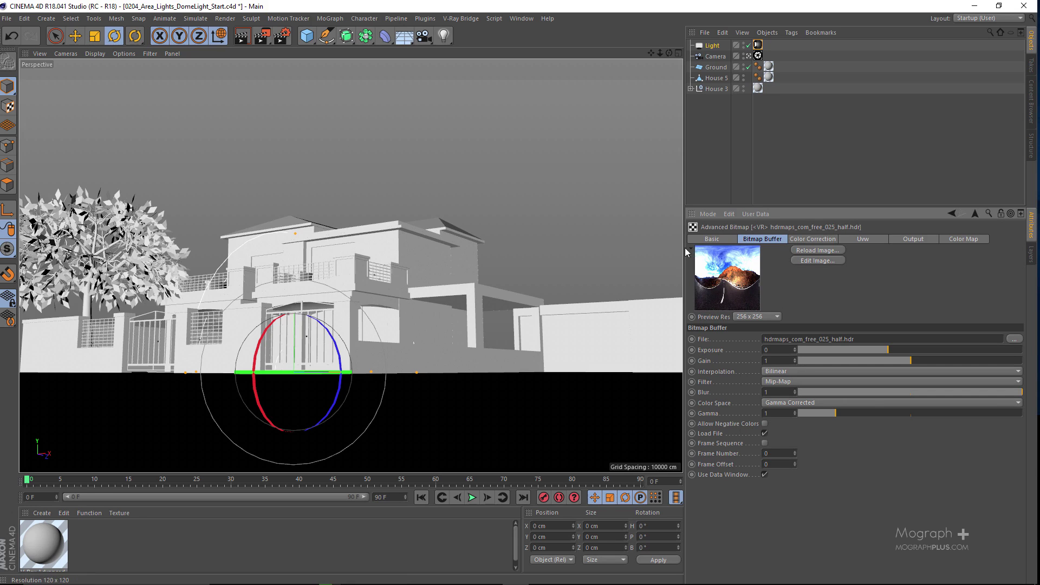
# Preview the dome light's HDR texture in the viewport at a texture preview size of 1024x1024
pyautogui.click(459, 18)
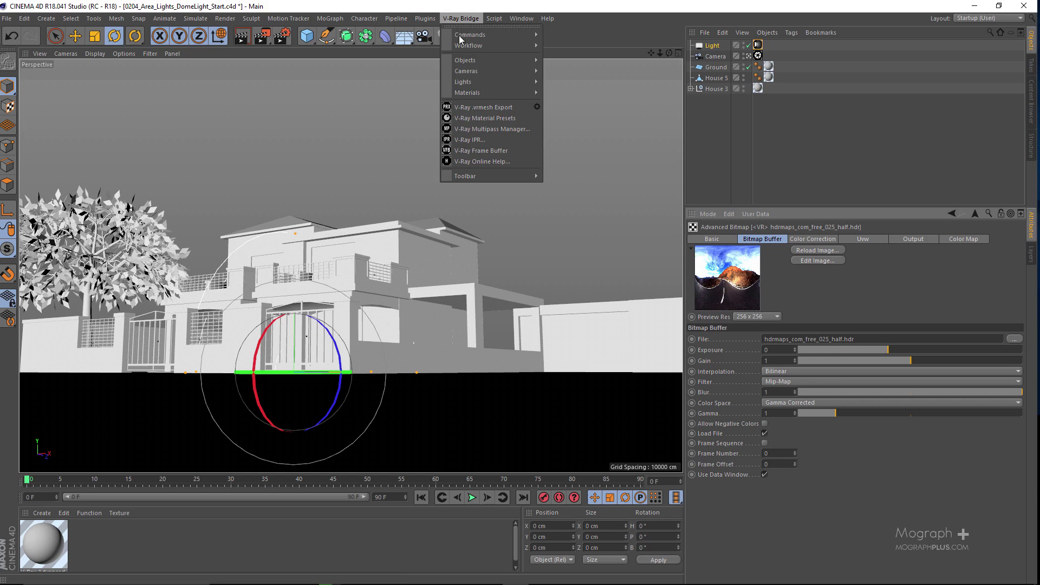
pyautogui.moveTo(517, 45)
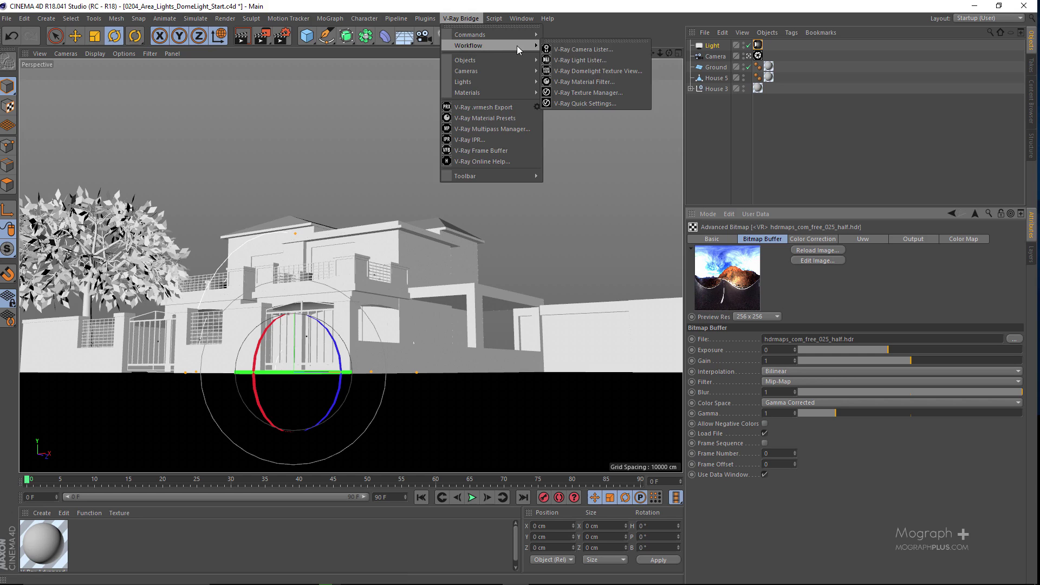
pyautogui.click(619, 77)
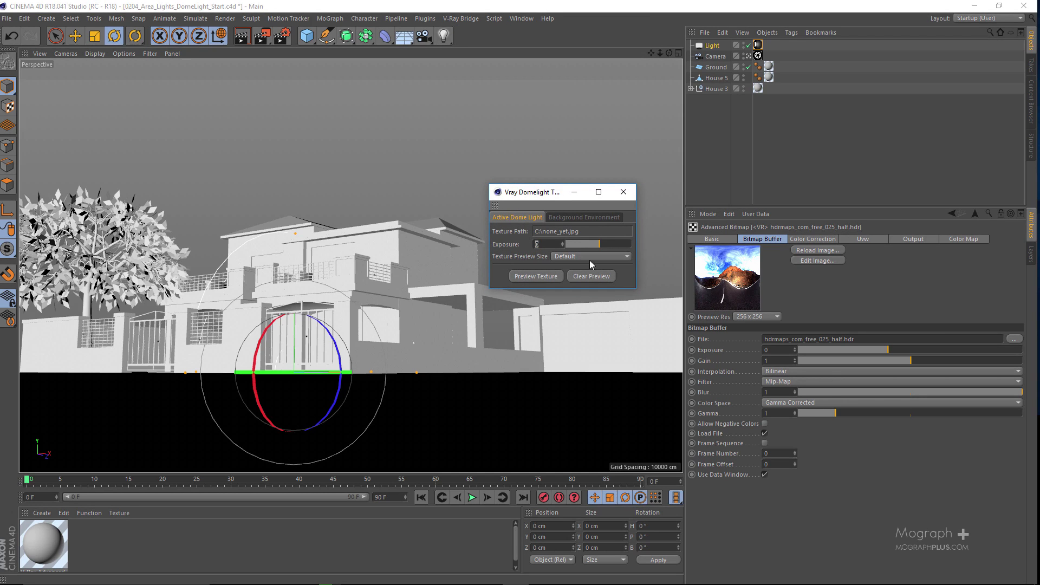
pyautogui.click(612, 255)
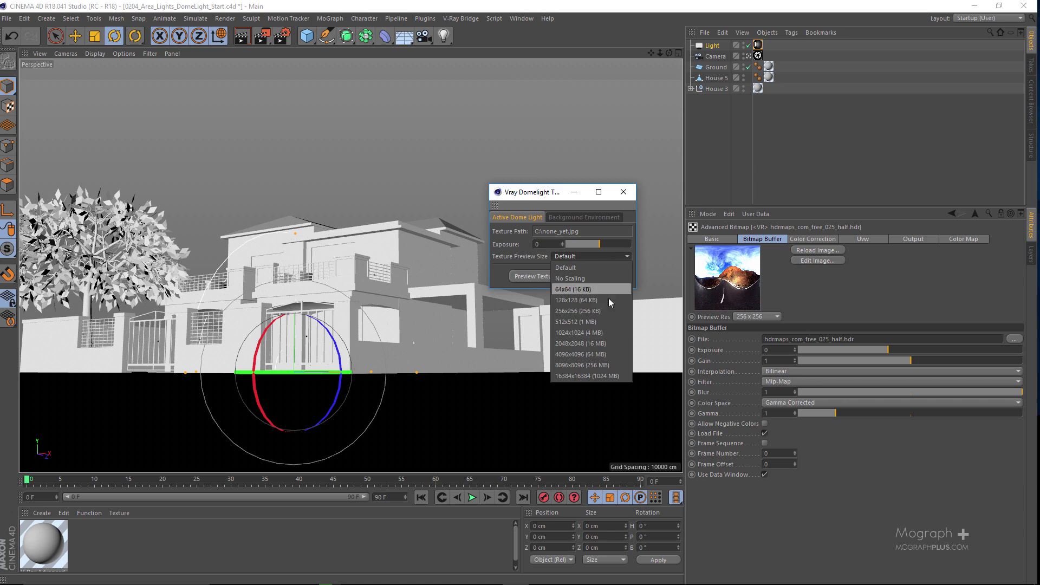
pyautogui.click(604, 331)
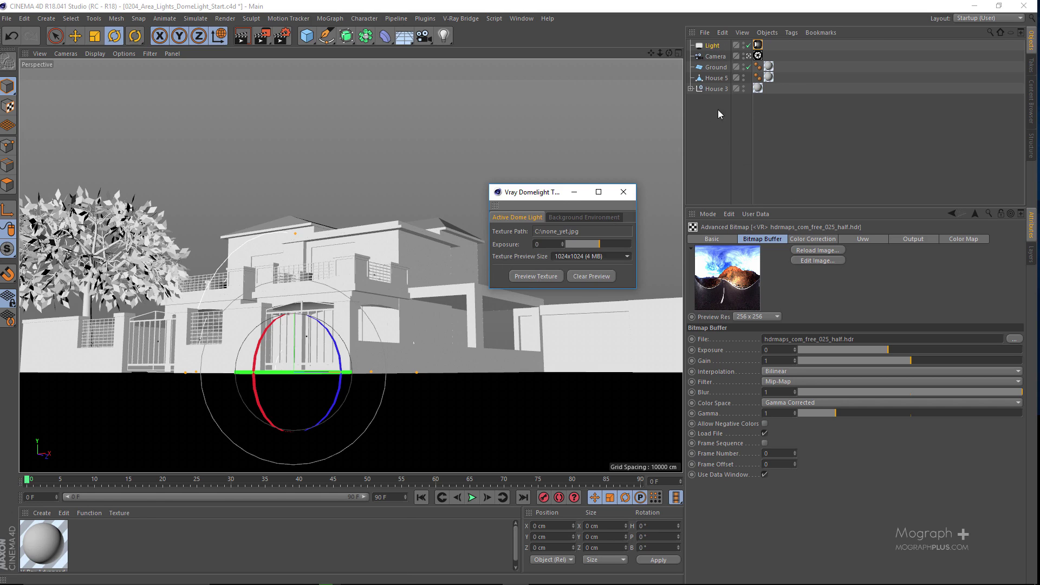
pyautogui.click(528, 275)
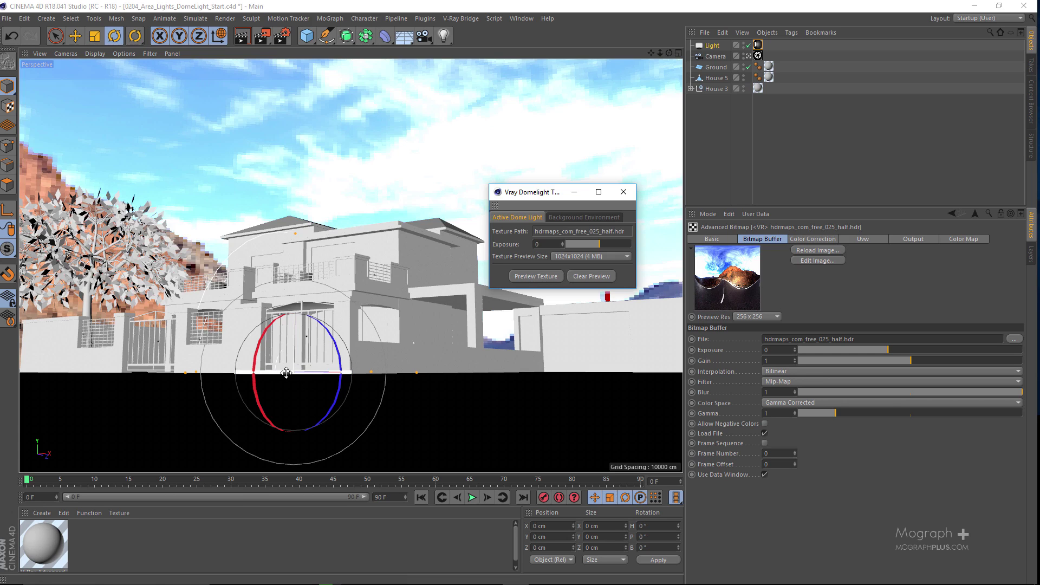
# Examine the HDR image in an enlarged separate preview window, then close it
pyautogui.rightClick(725, 287)
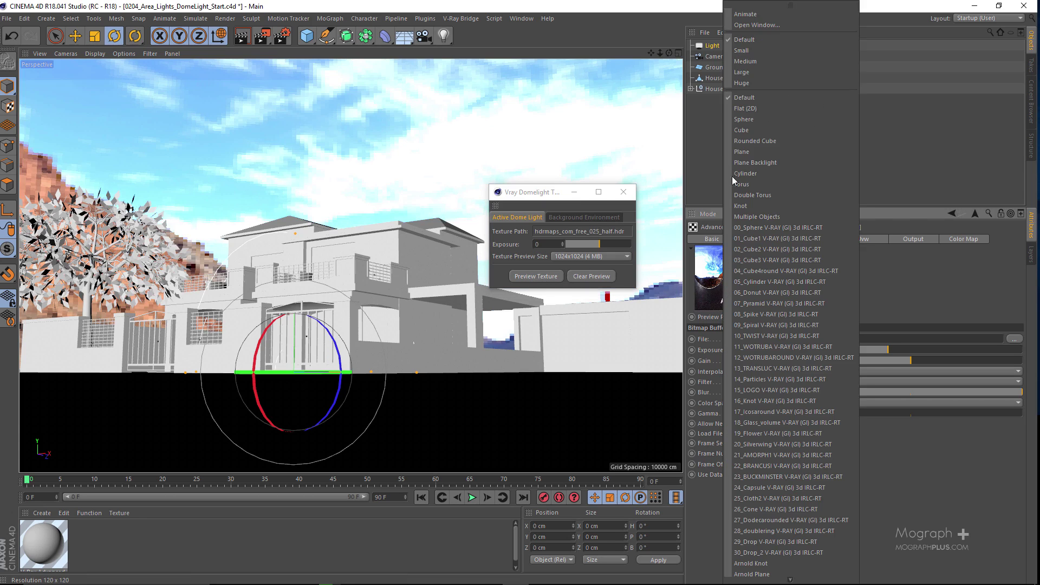
pyautogui.click(757, 25)
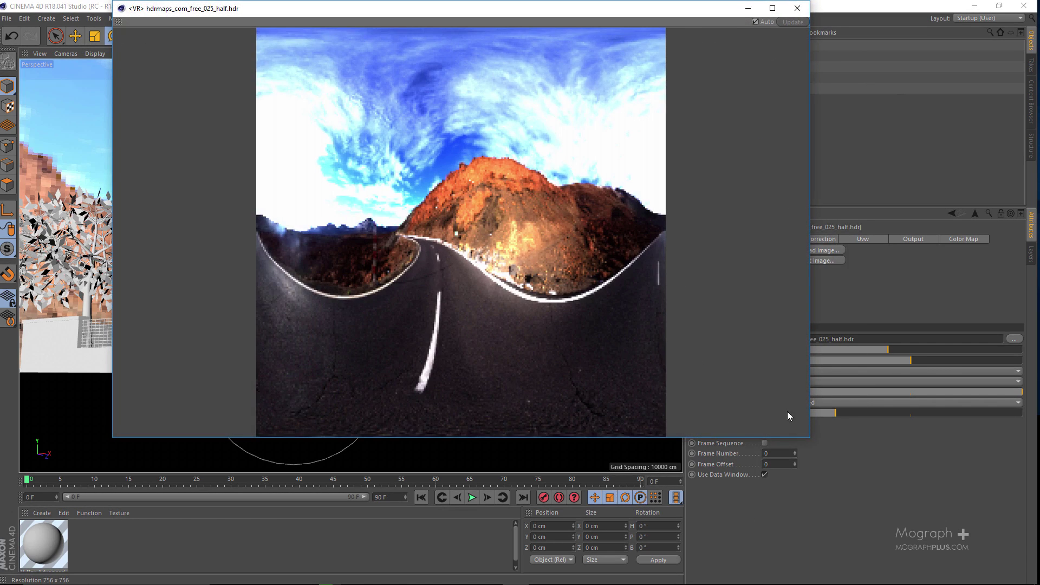
pyautogui.moveTo(810, 437); pyautogui.dragTo(936, 511)
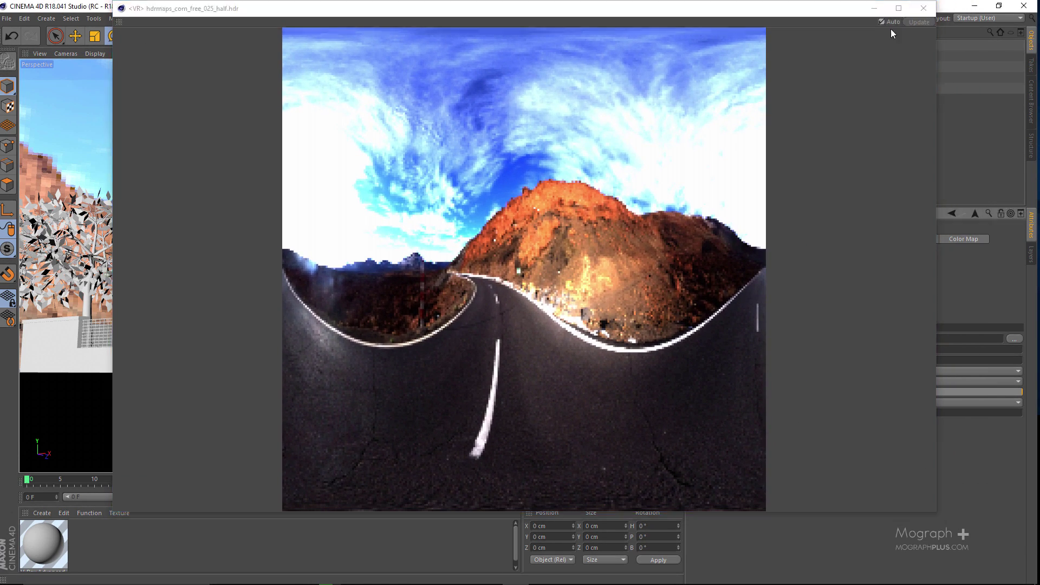
pyautogui.click(923, 8)
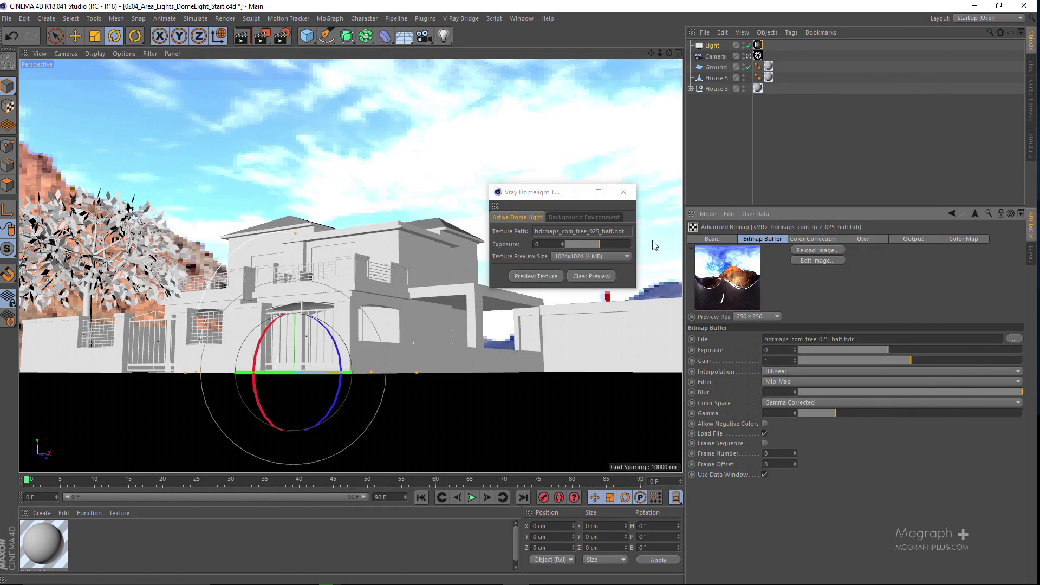
# Look around the HDR environment from outside the scene camera, then return to the camera view
pyautogui.click(746, 56)
pyautogui.keyDown('alt'); pyautogui.moveTo(287, 169); pyautogui.dragTo(217, 179); pyautogui.keyUp('alt')
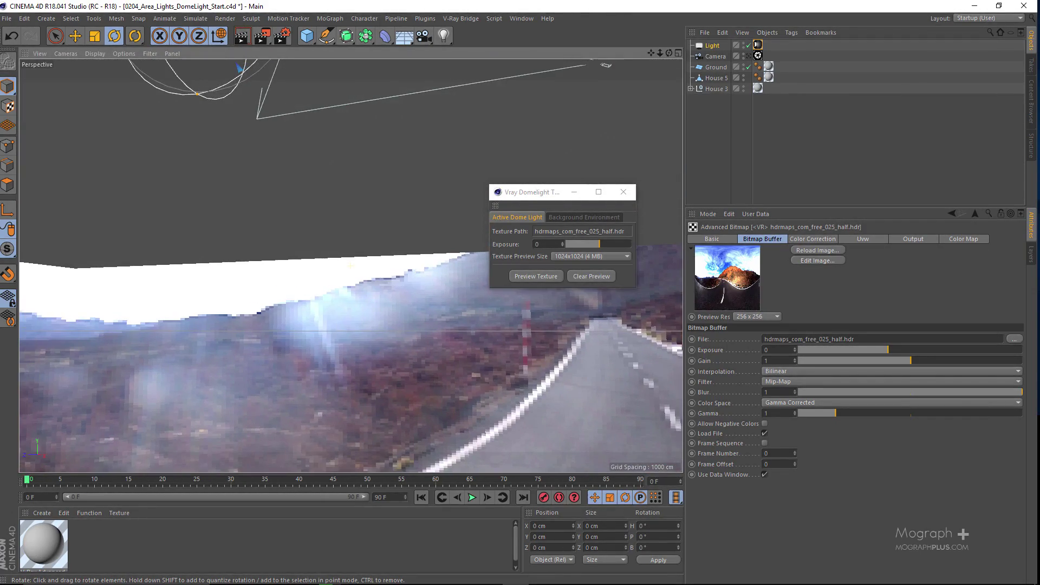
pyautogui.click(758, 55)
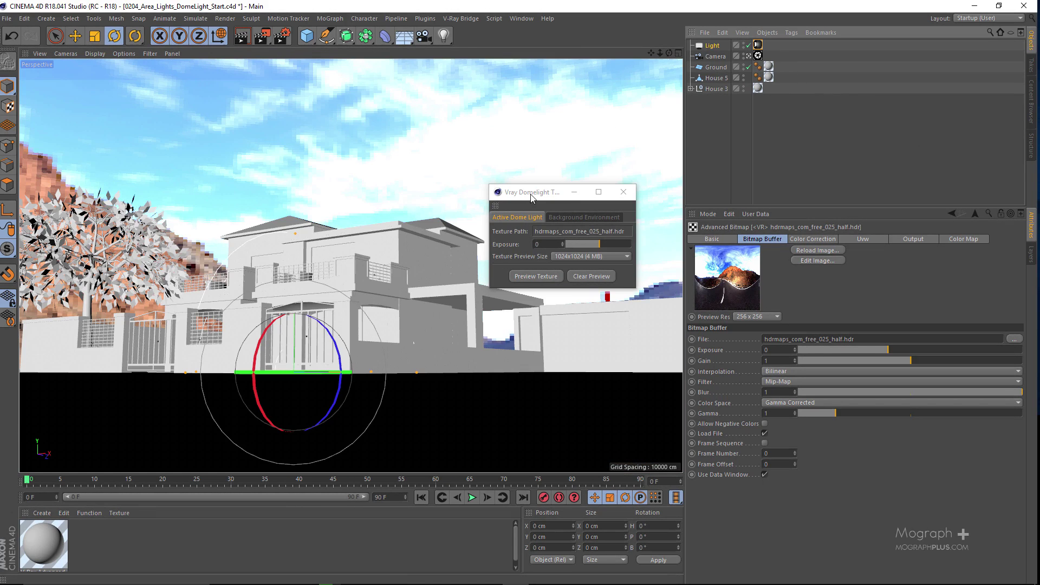
# Rotate the dome light to a heading of about 106° to reposition the HDR sky behind the house
pyautogui.moveTo(534, 195); pyautogui.dragTo(675, 189)
pyautogui.moveTo(295, 372); pyautogui.dragTo(434, 339)
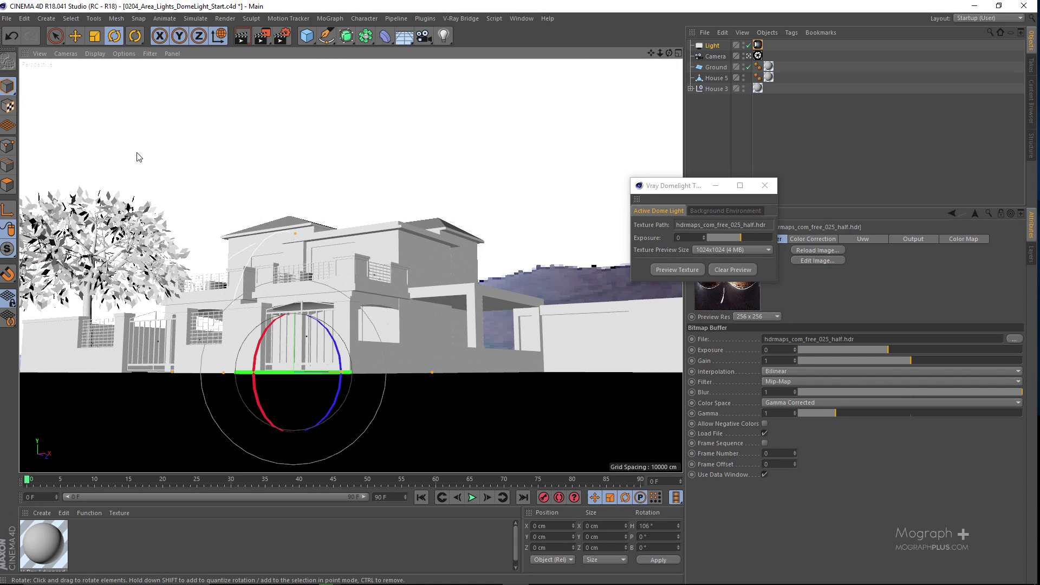
pyautogui.moveTo(691, 191); pyautogui.dragTo(531, 168)
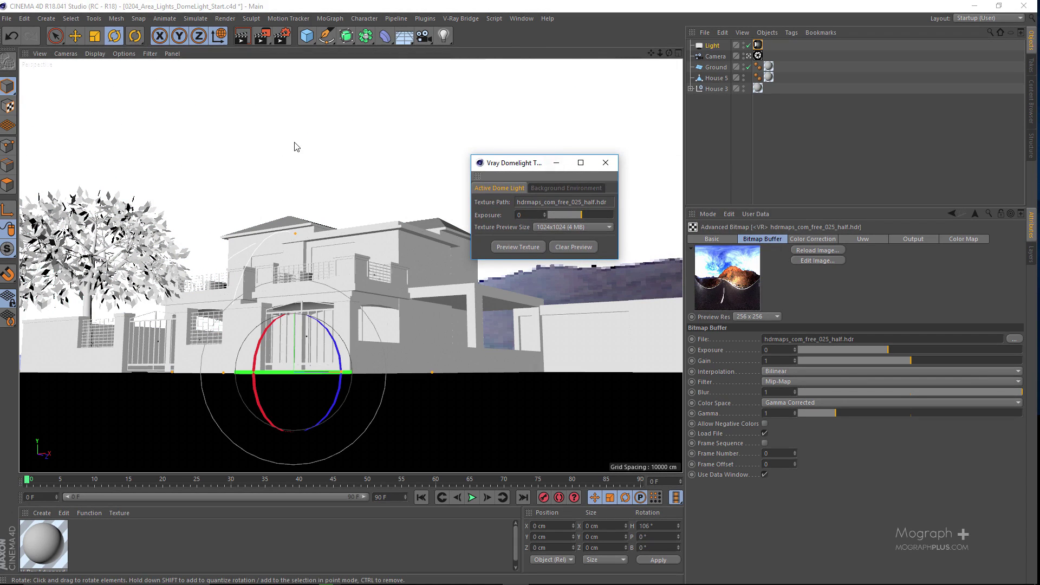
# Review the V-Ray Bridge render settings for general options, antialiasing and indirect illumination, then close the render settings
pyautogui.click(283, 41)
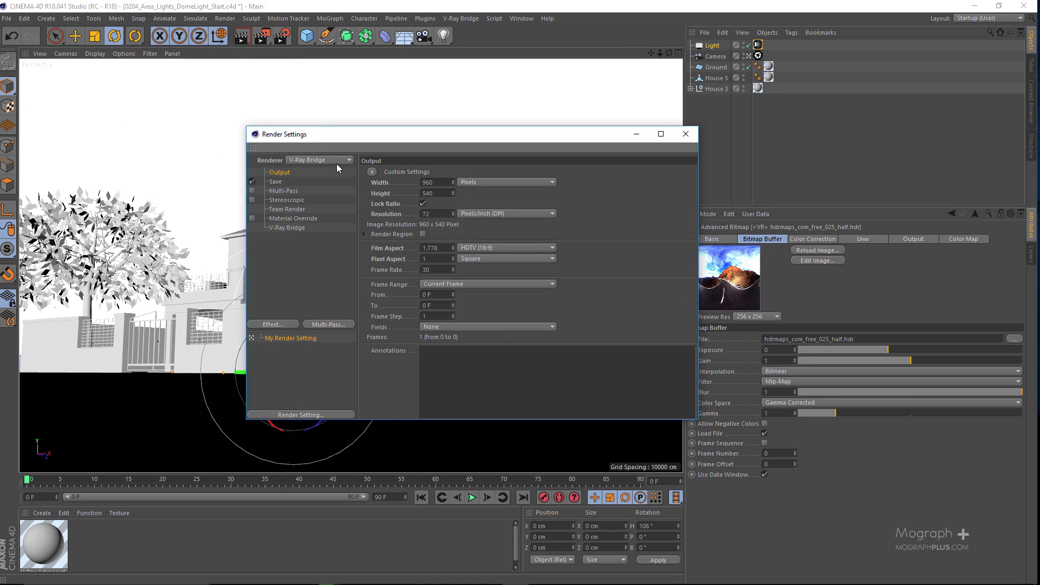
pyautogui.click(287, 227)
pyautogui.click(411, 175)
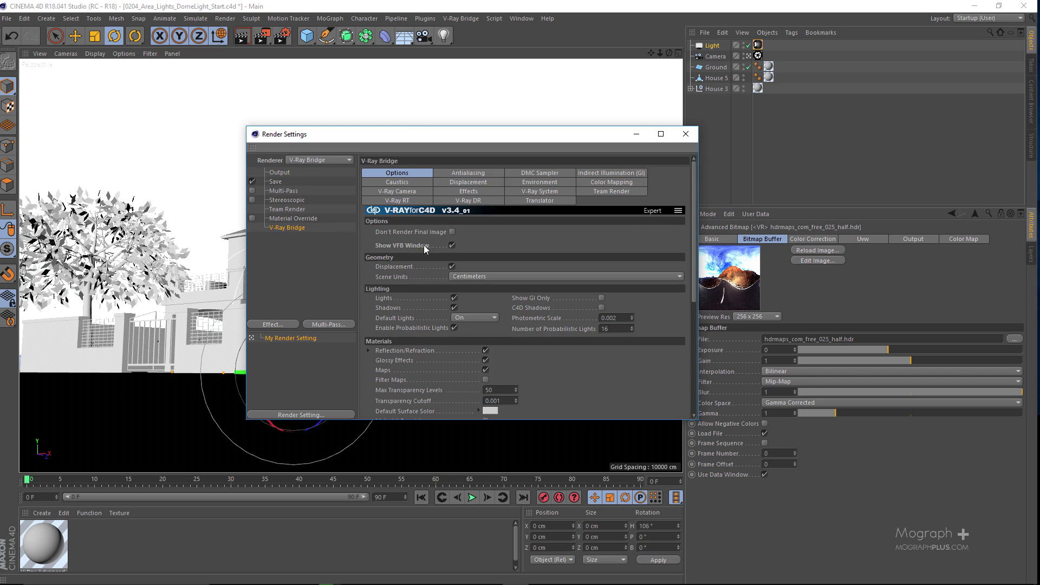
pyautogui.click(487, 173)
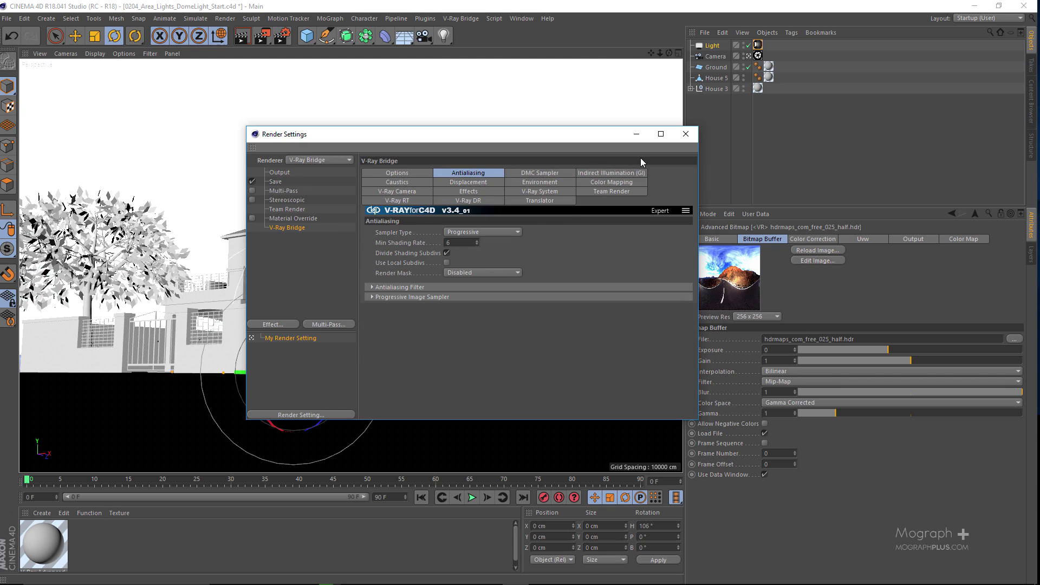
pyautogui.click(626, 172)
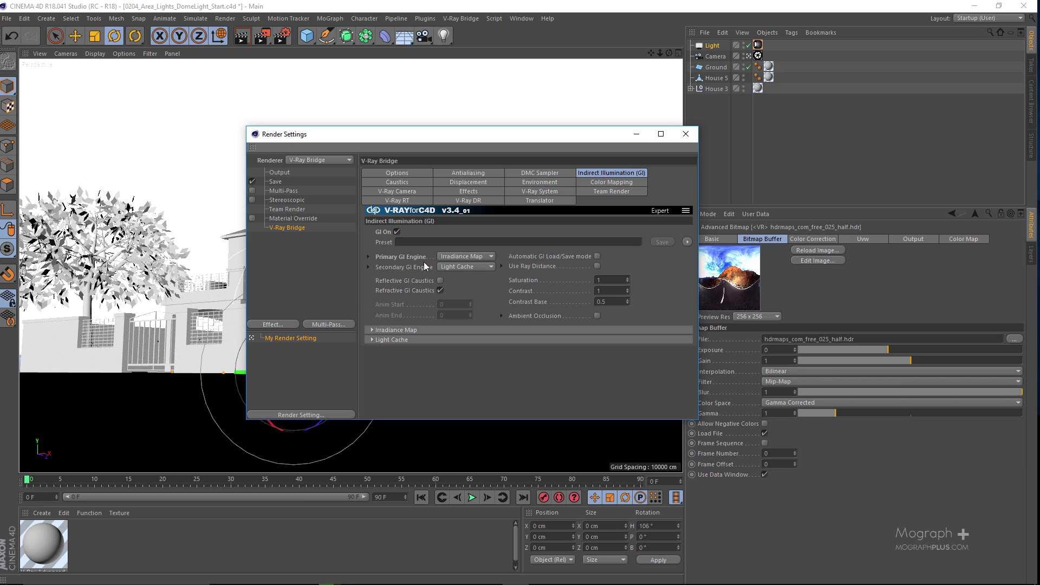
pyautogui.click(686, 134)
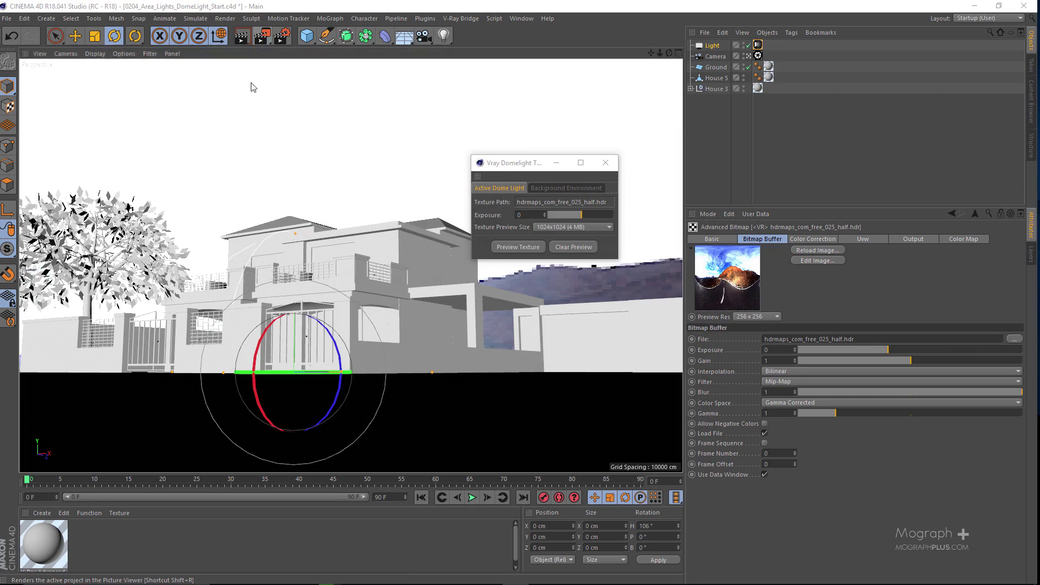
# Render the scene with the V-Ray frame buffer and move the frame buffer away from the object and attribute settings
pyautogui.hotkey('shift', 'r')
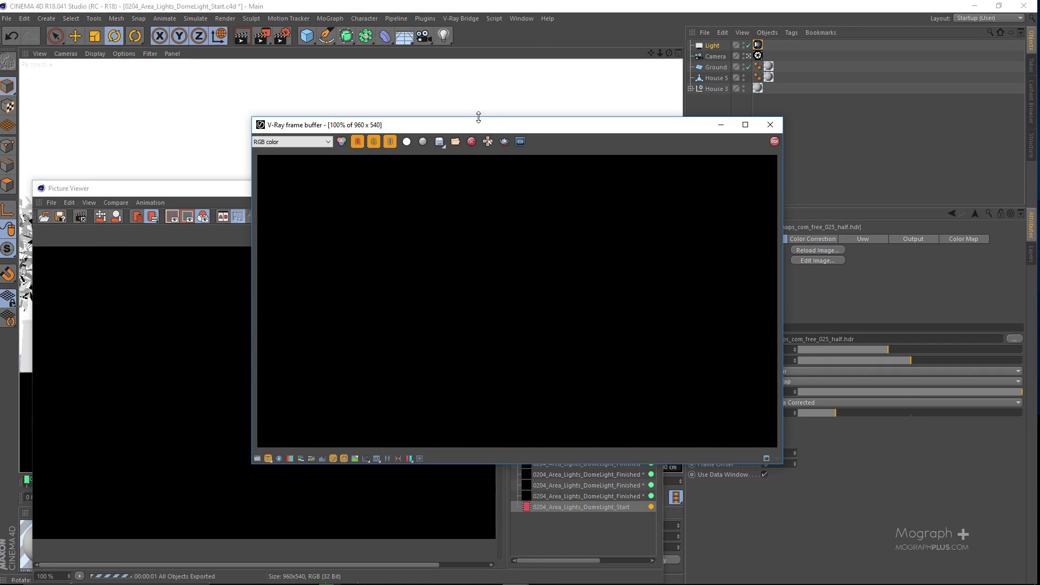
pyautogui.moveTo(467, 129); pyautogui.dragTo(389, 96)
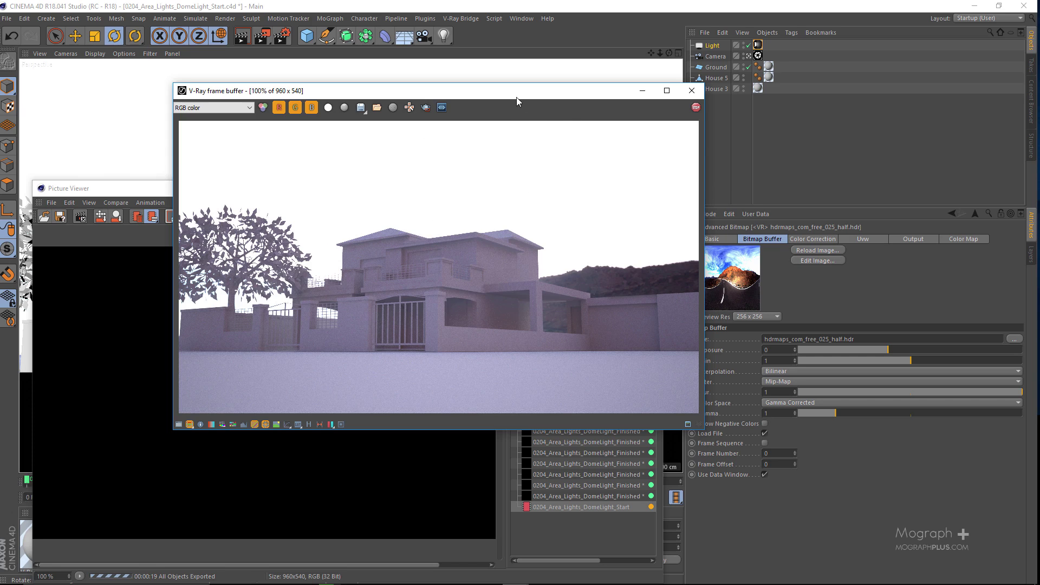
pyautogui.moveTo(535, 96); pyautogui.dragTo(445, 86)
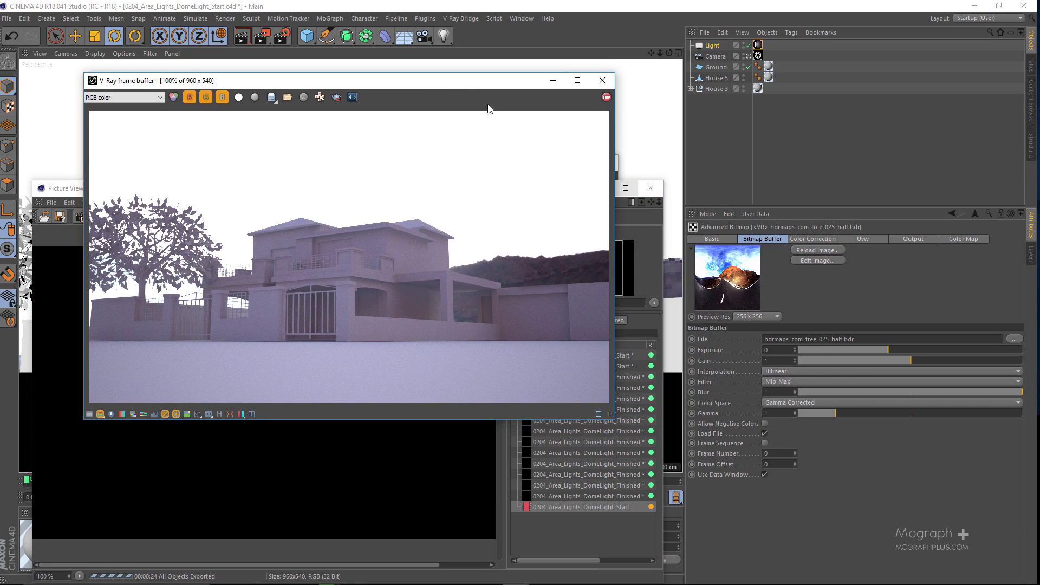
# Try an exposure correction of -0.16 in the frame buffer, turn that correction off, and stop and close the render
pyautogui.click(89, 415)
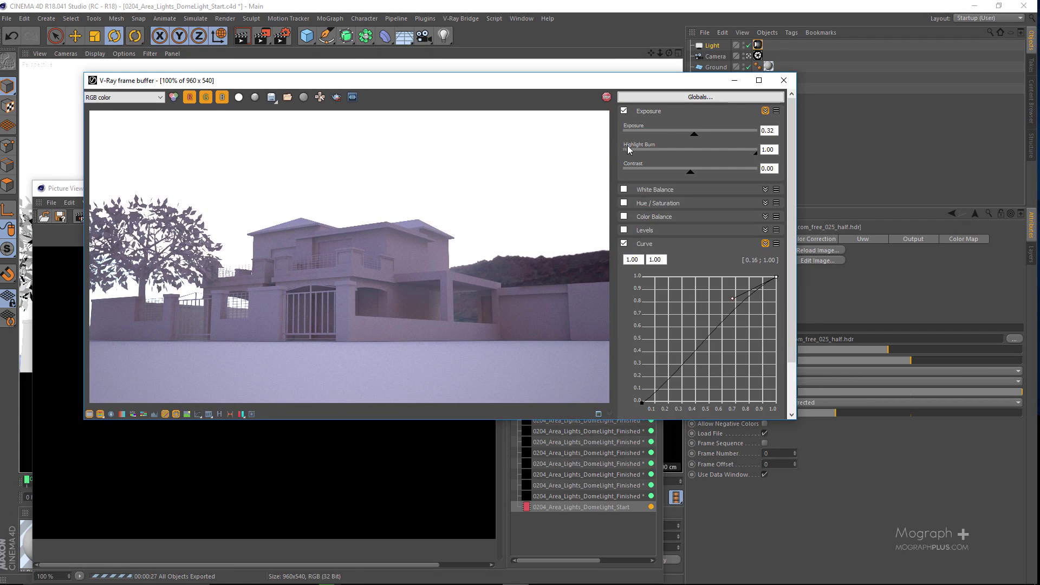
pyautogui.moveTo(695, 139); pyautogui.dragTo(689, 140)
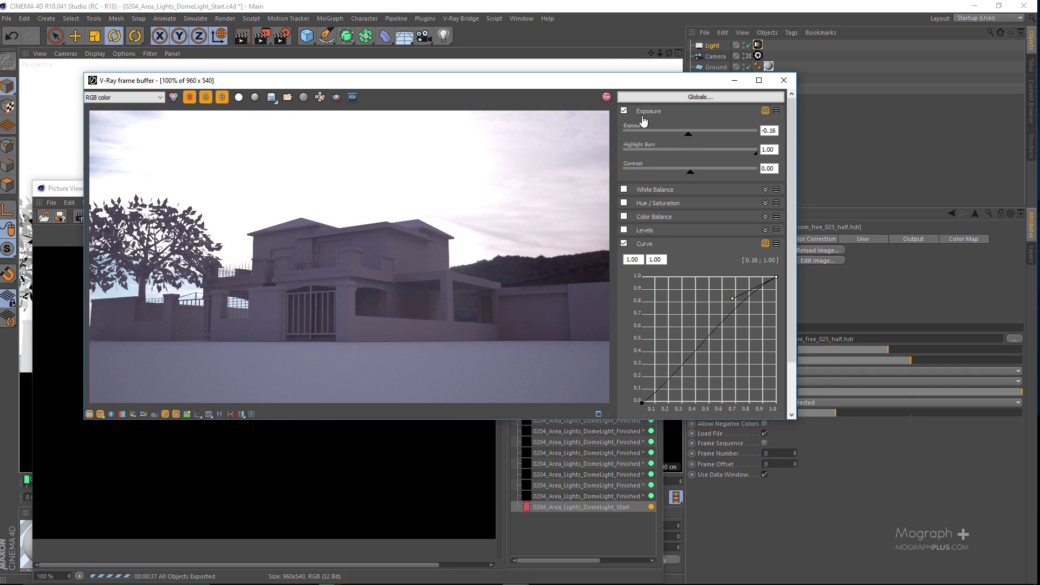
pyautogui.click(625, 110)
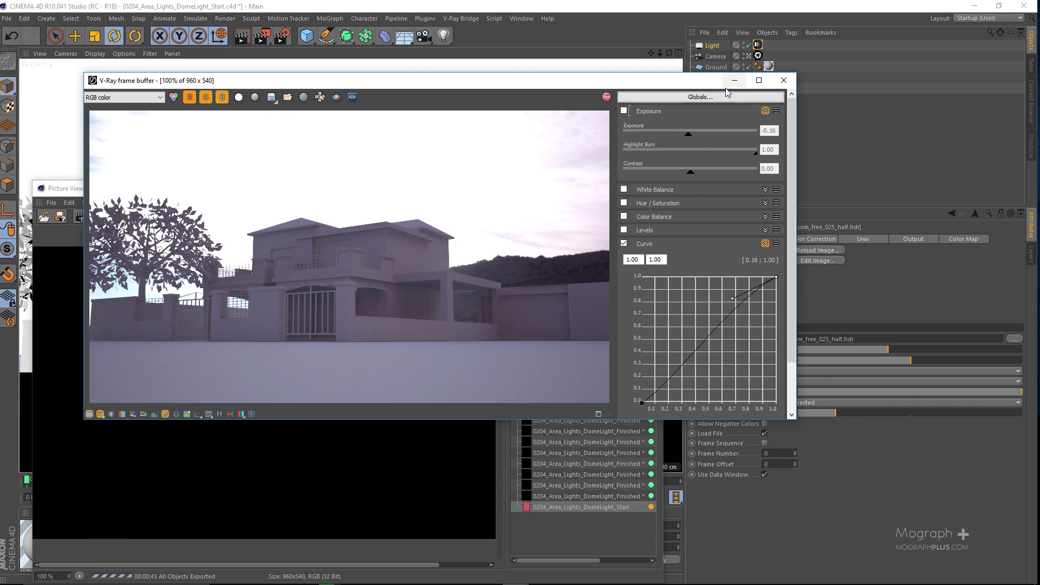
pyautogui.click(606, 99)
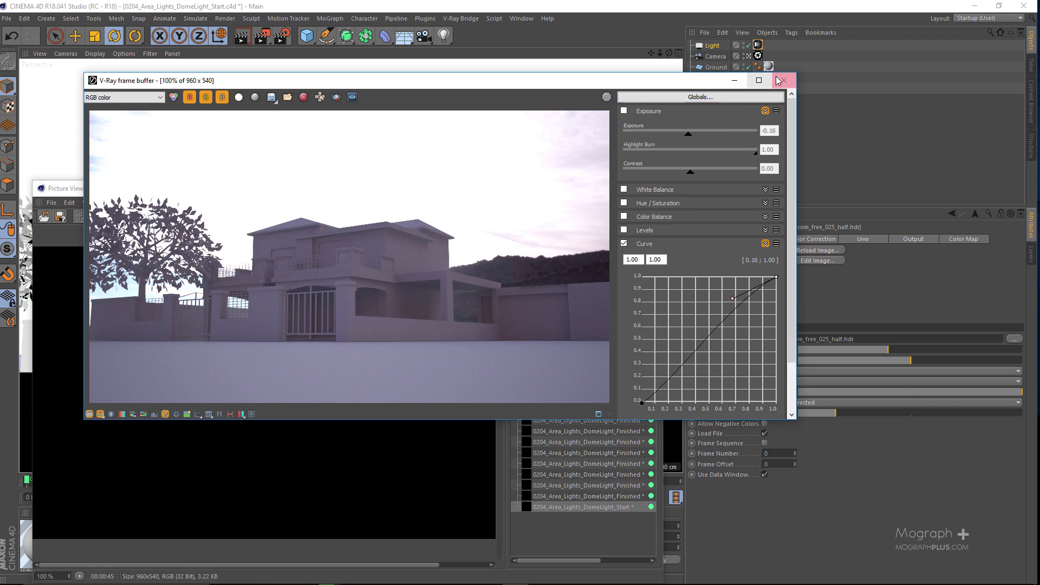
pyautogui.click(784, 81)
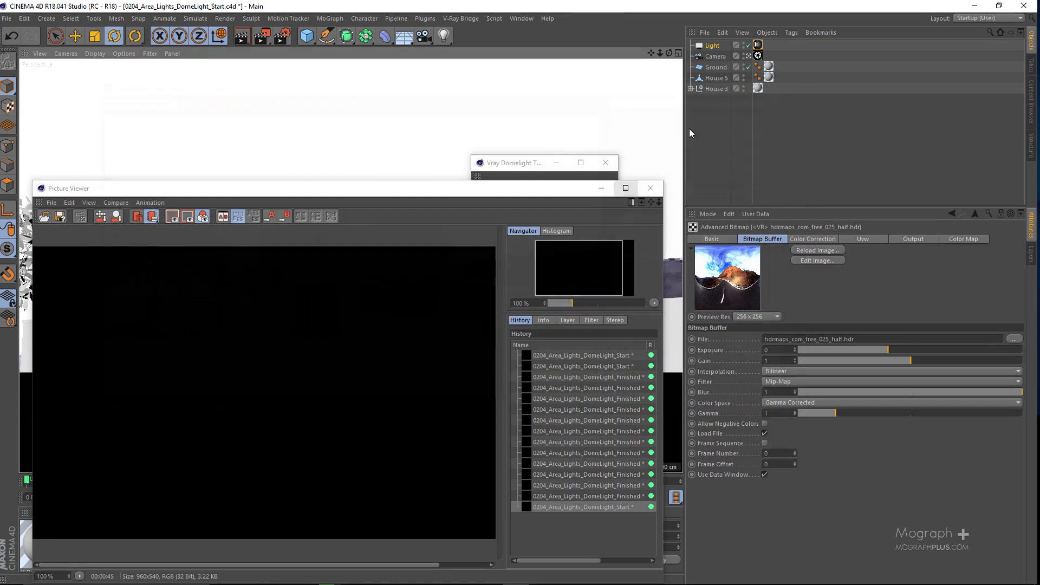
# Set the physical camera's 1/3 stop increment for shutter speed to 27 and render the scene again
pyautogui.click(758, 56)
pyautogui.moveTo(570, 193); pyautogui.dragTo(575, 100)
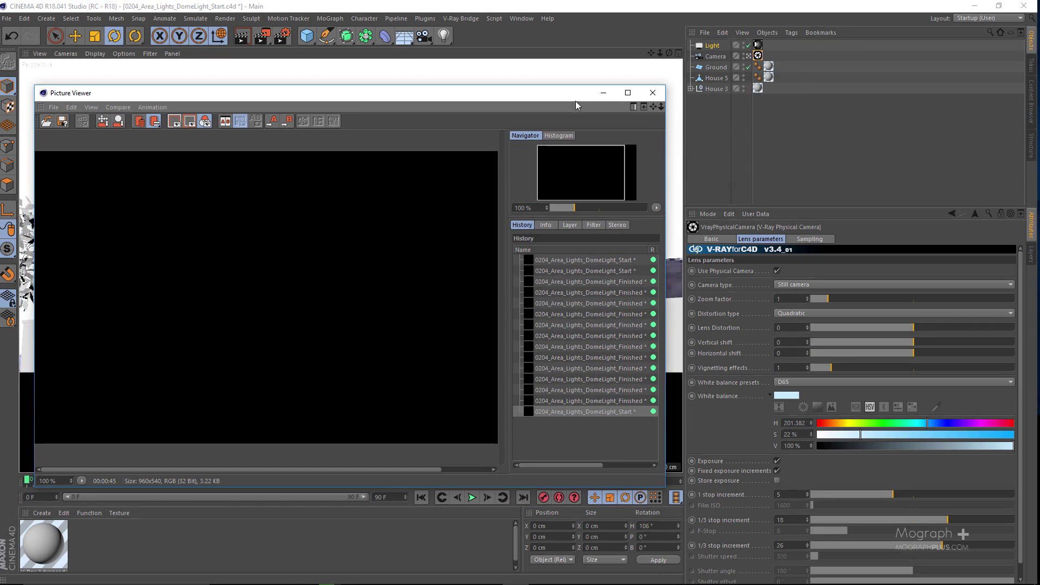
pyautogui.scroll(-1, 746, 439)
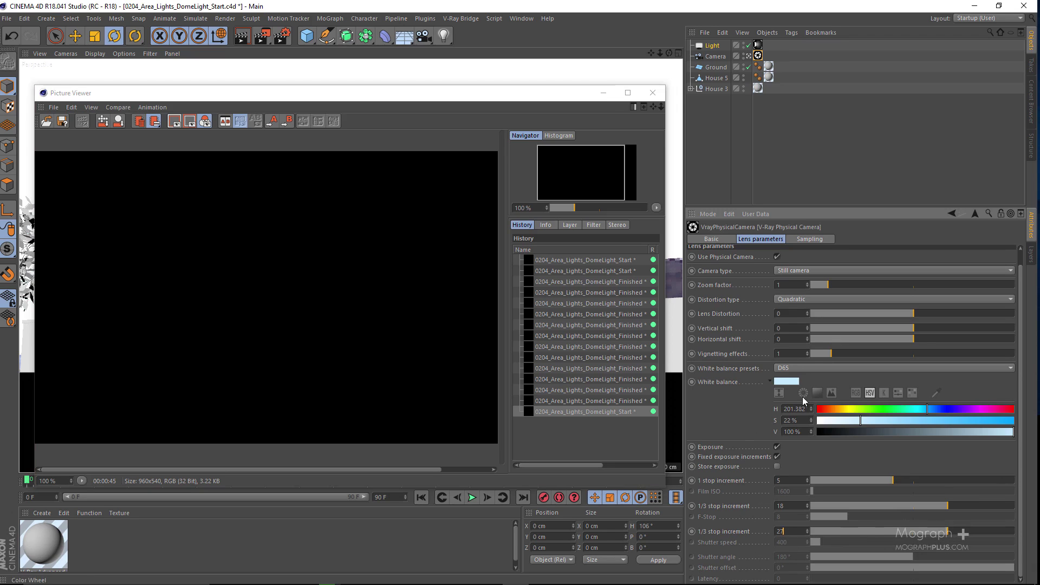
pyautogui.click(262, 35)
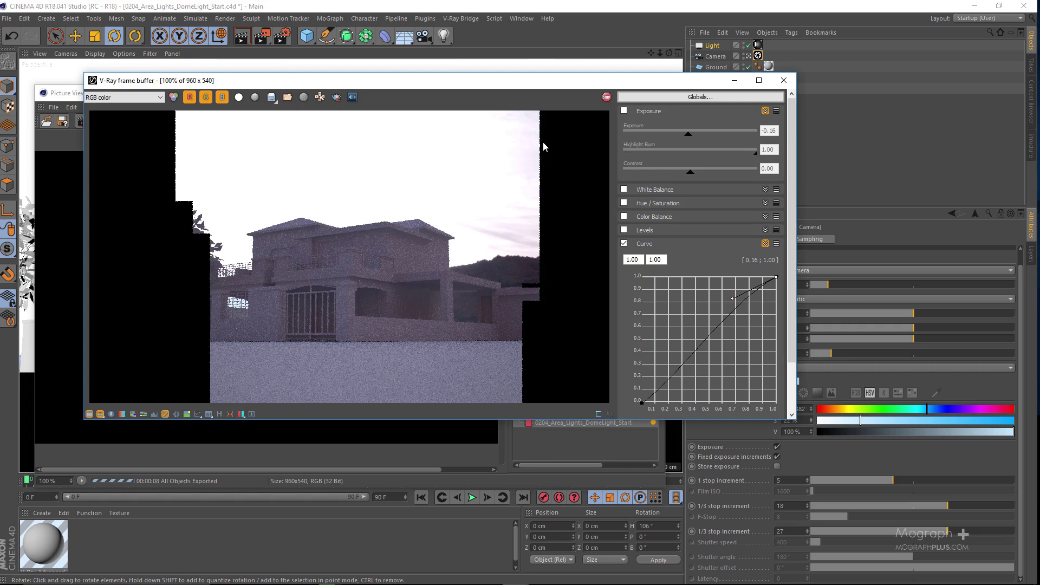
# Inspect the dome light's HDR bitmap settings during the render, then stop it and hide the frame buffer's color corrections
pyautogui.moveTo(609, 80); pyautogui.dragTo(462, 80)
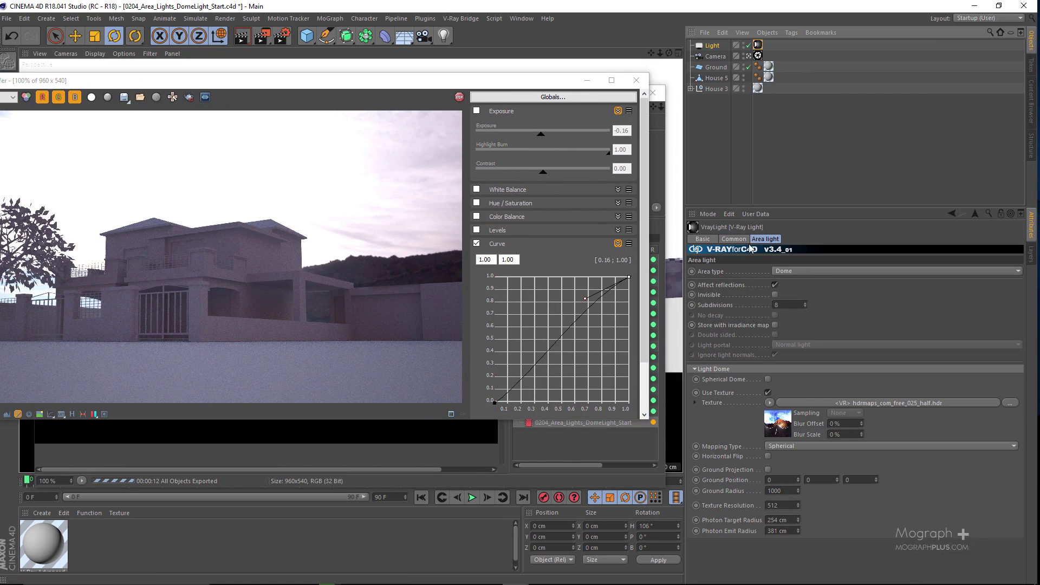
pyautogui.click(776, 432)
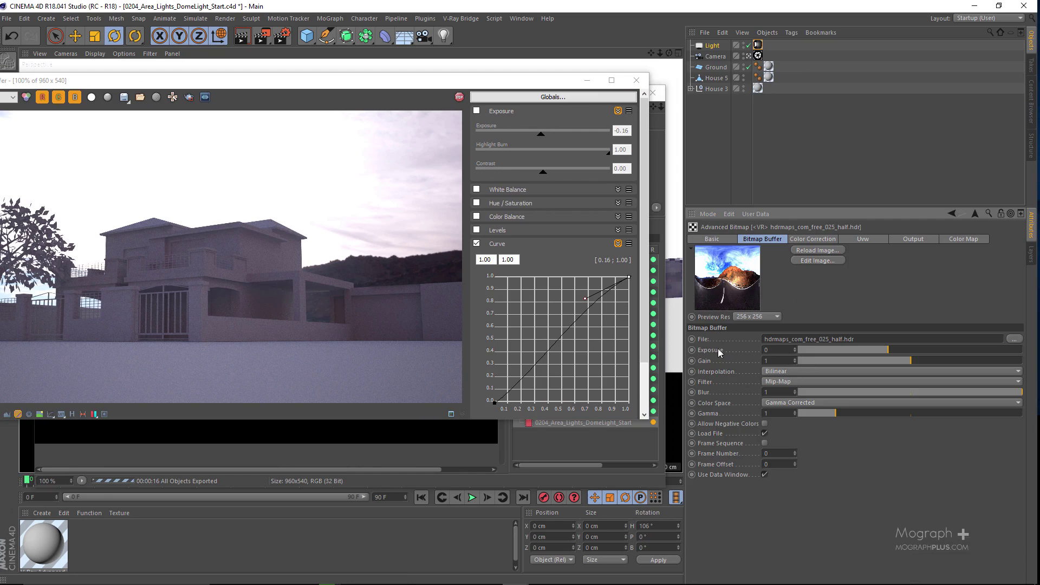
pyautogui.moveTo(476, 79); pyautogui.dragTo(637, 67)
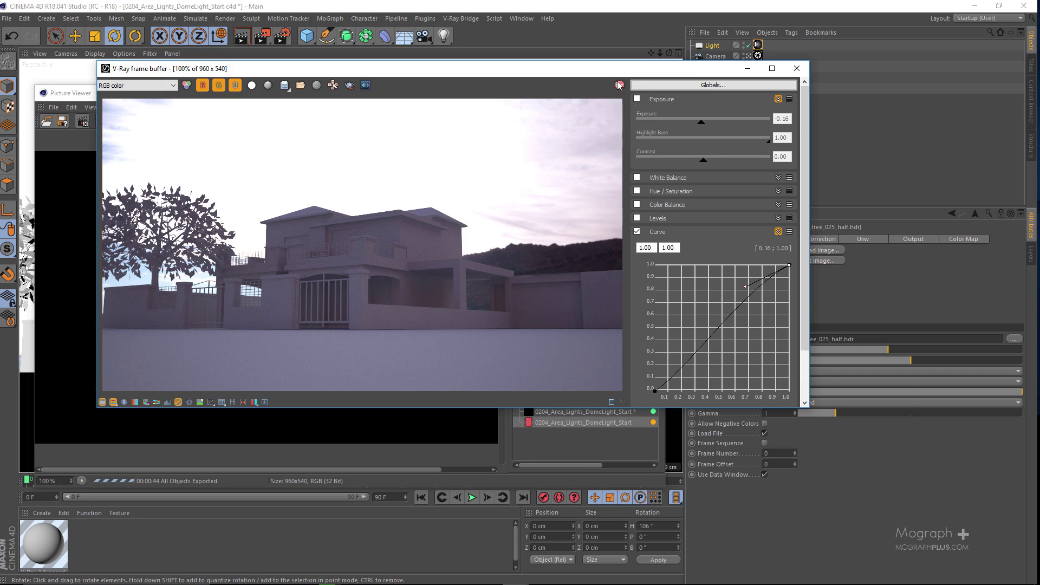
pyautogui.click(102, 402)
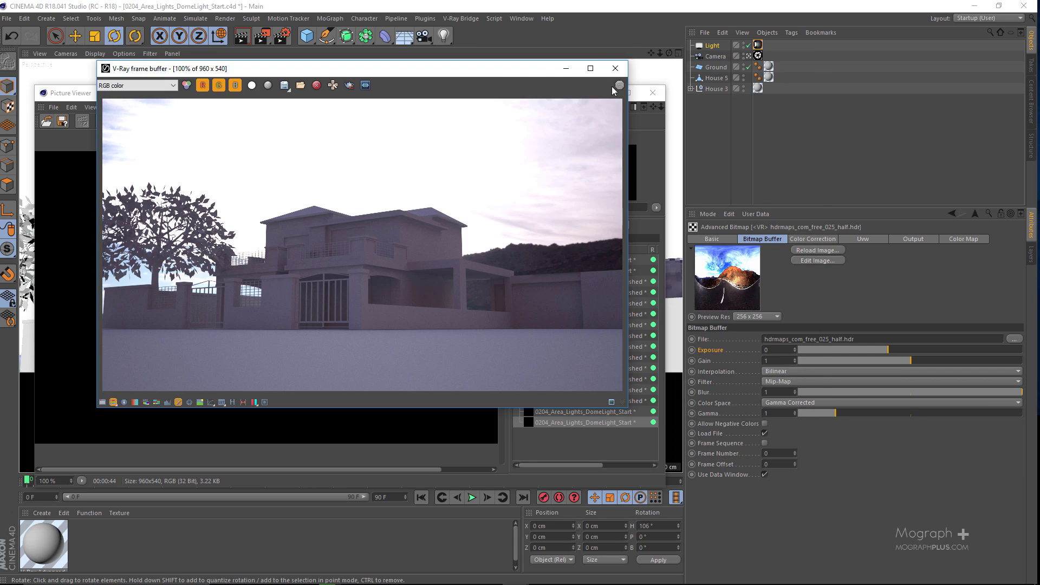
pyautogui.moveTo(521, 72); pyautogui.dragTo(444, 85)
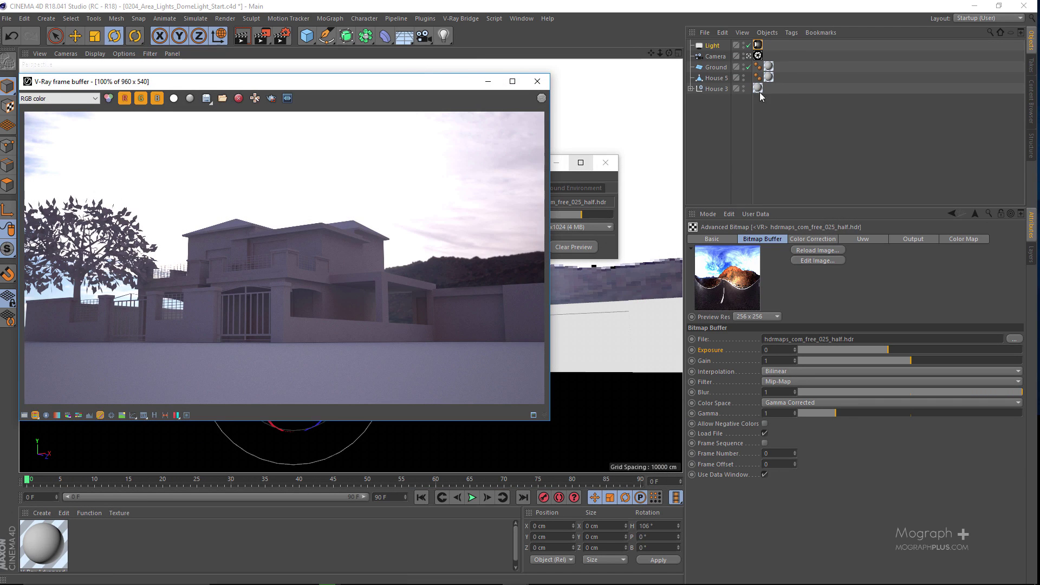
# Check the dome light's HDR bitmap settings once more, then enable Spherical Dome for the light
pyautogui.click(758, 45)
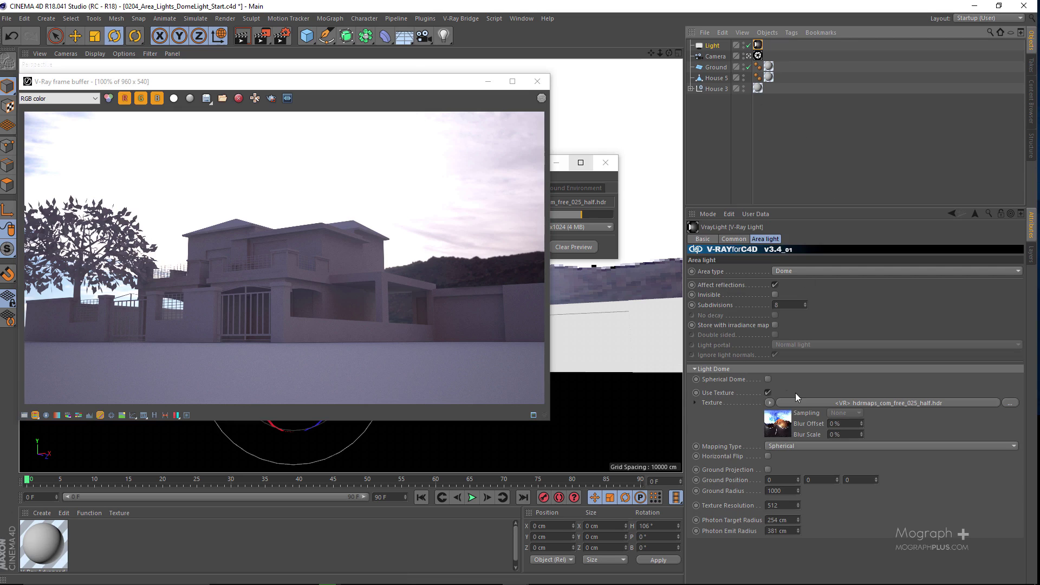
pyautogui.click(785, 430)
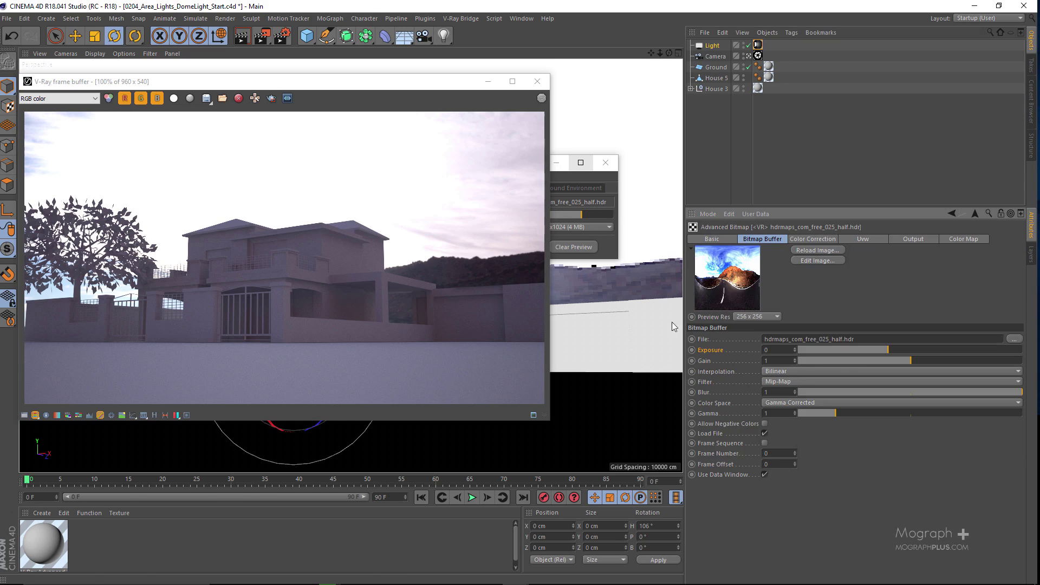
pyautogui.click(974, 213)
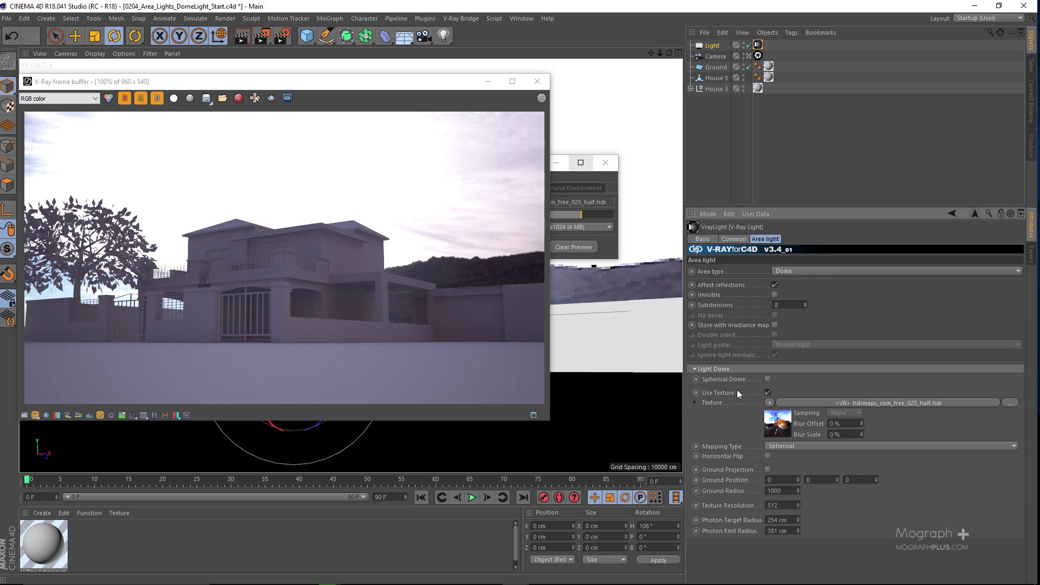
pyautogui.click(729, 378)
# Render the scene with the spherical dome light, inspect the result in the frame buffer, then stop the render and close it
pyautogui.moveTo(357, 86); pyautogui.dragTo(484, 72)
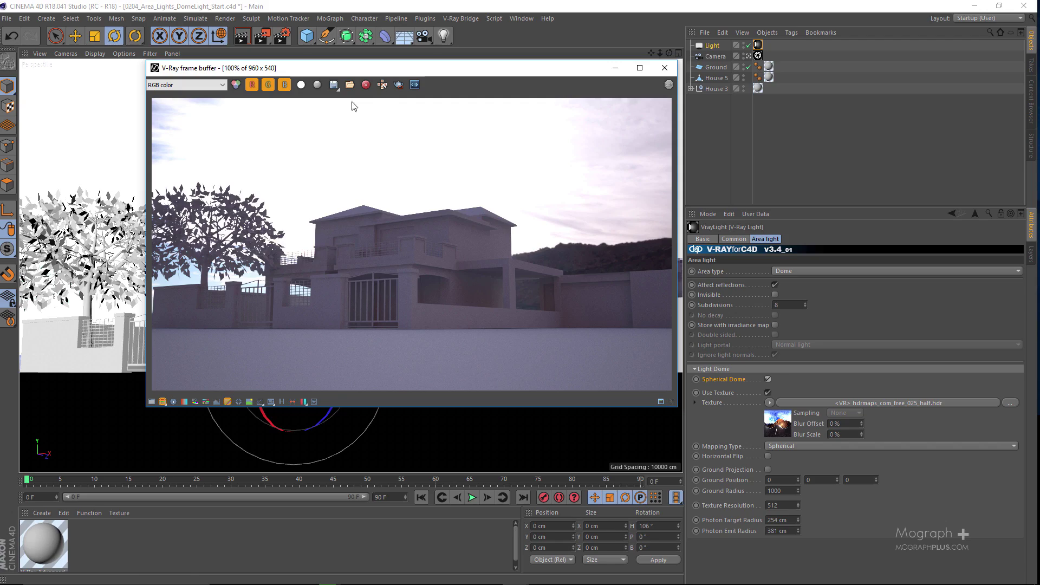
pyautogui.click(267, 37)
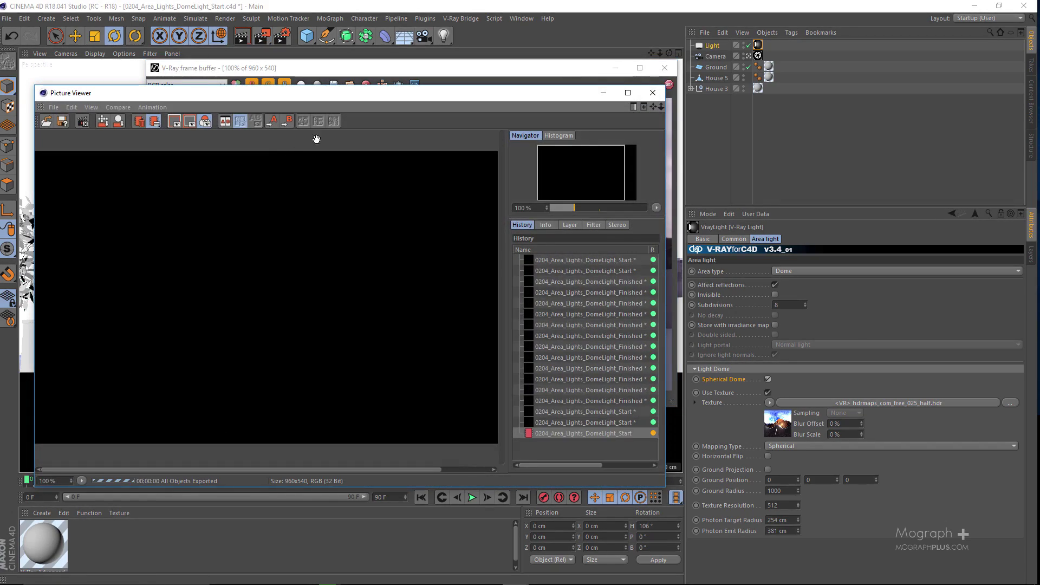
pyautogui.click(376, 69)
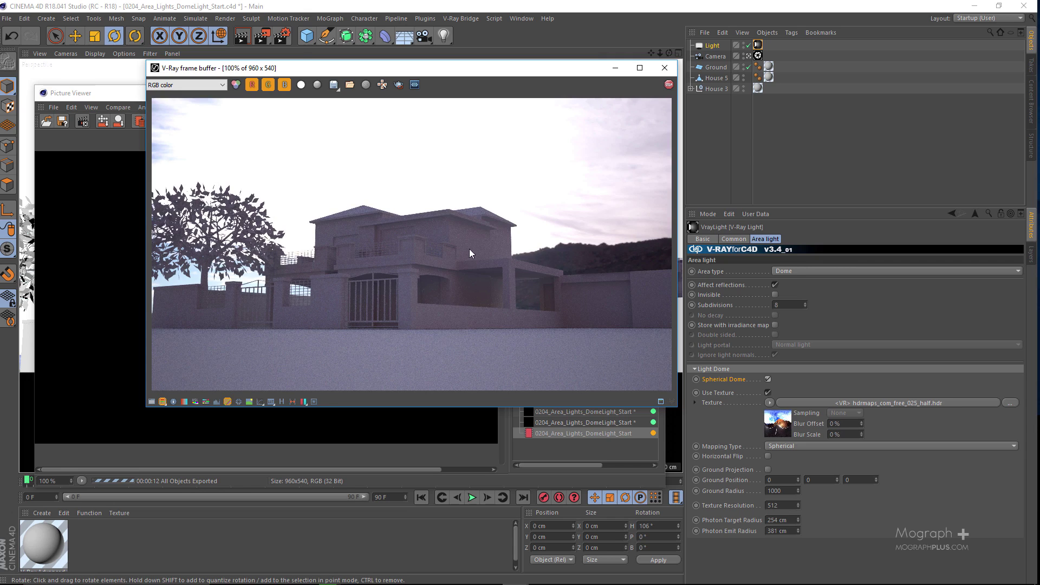
pyautogui.scroll(-1, 450, 246)
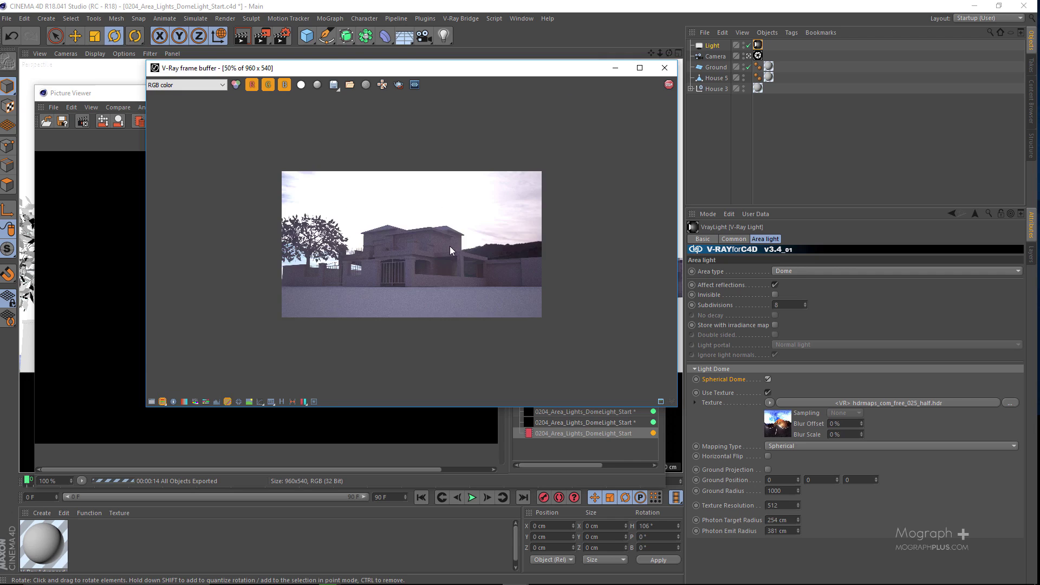
pyautogui.scroll(2, 449, 247)
pyautogui.scroll(-1, 447, 252)
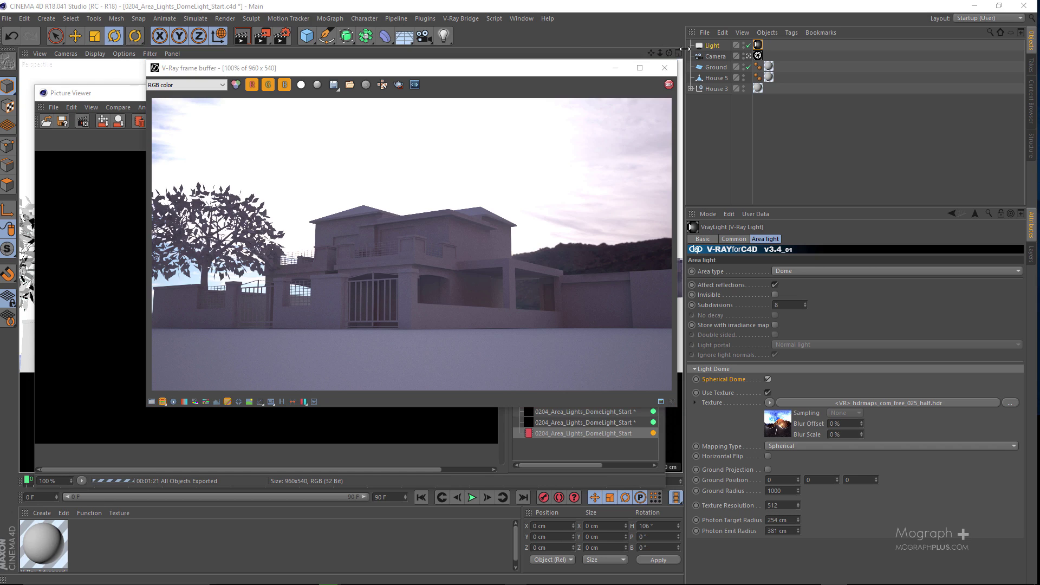
pyautogui.click(669, 84)
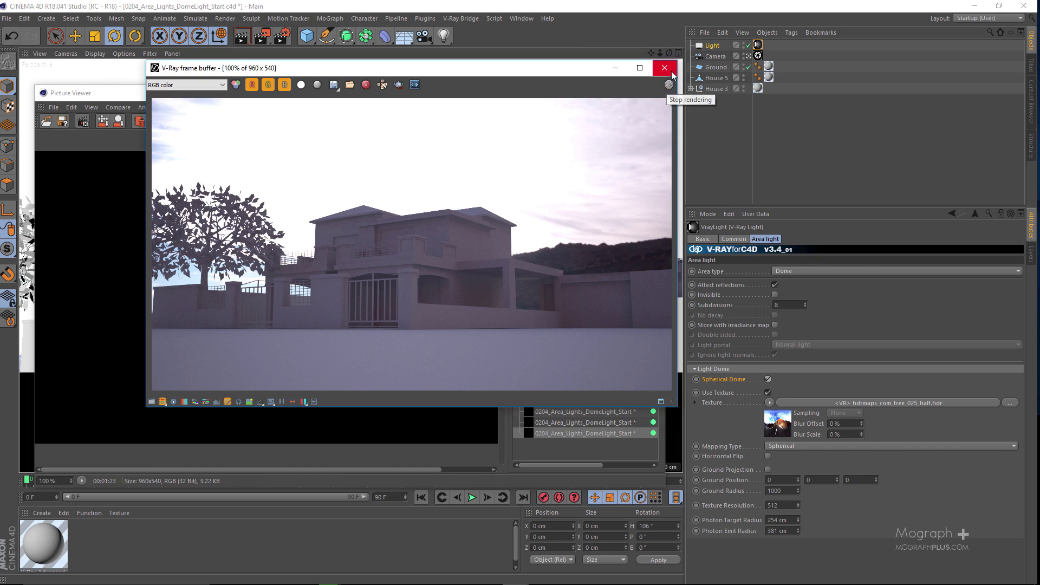
pyautogui.click(665, 68)
pyautogui.click(662, 67)
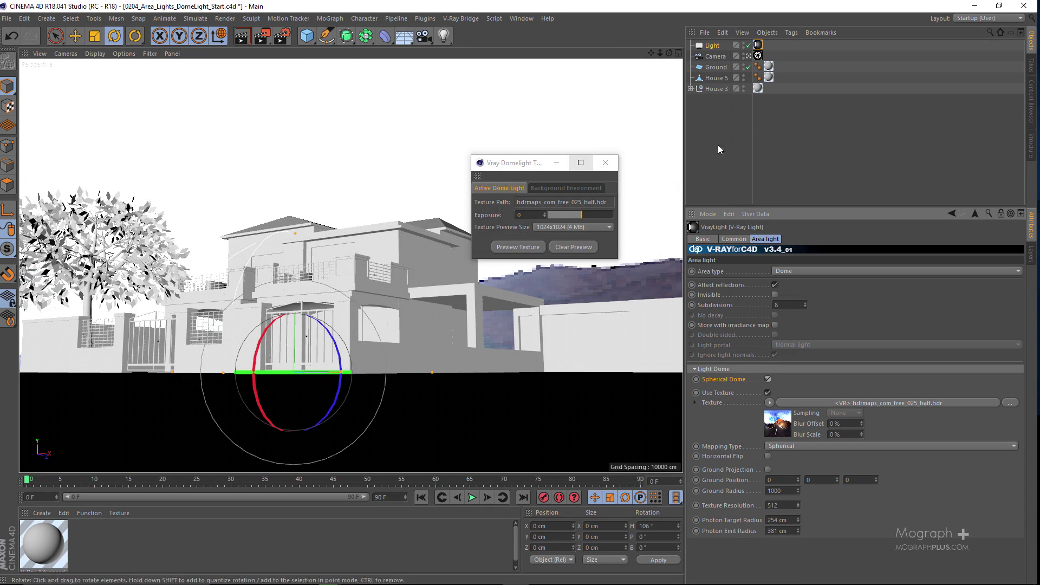
# Add a V-Ray sun light with a target to the scene
pyautogui.click(461, 18)
pyautogui.moveTo(480, 60)
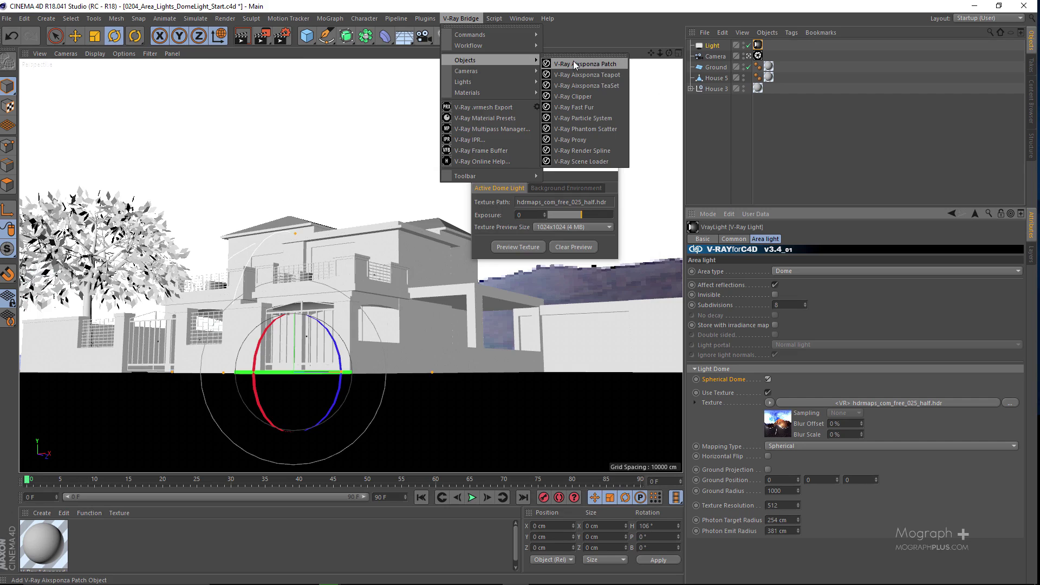
pyautogui.moveTo(505, 82)
pyautogui.click(582, 88)
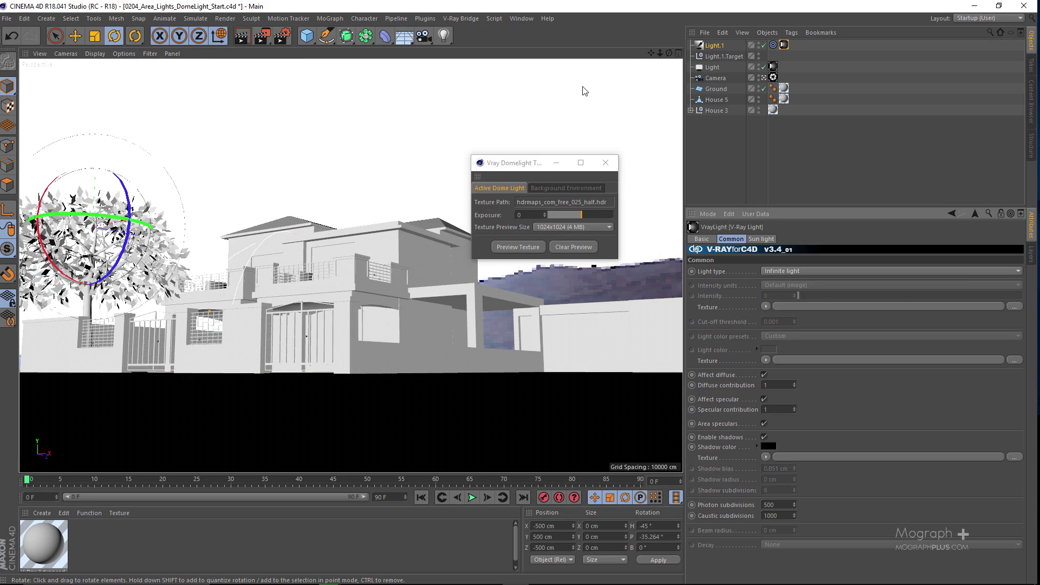
# Check the sun light's common and sun light settings, then disable Physical Sky
pyautogui.click(760, 239)
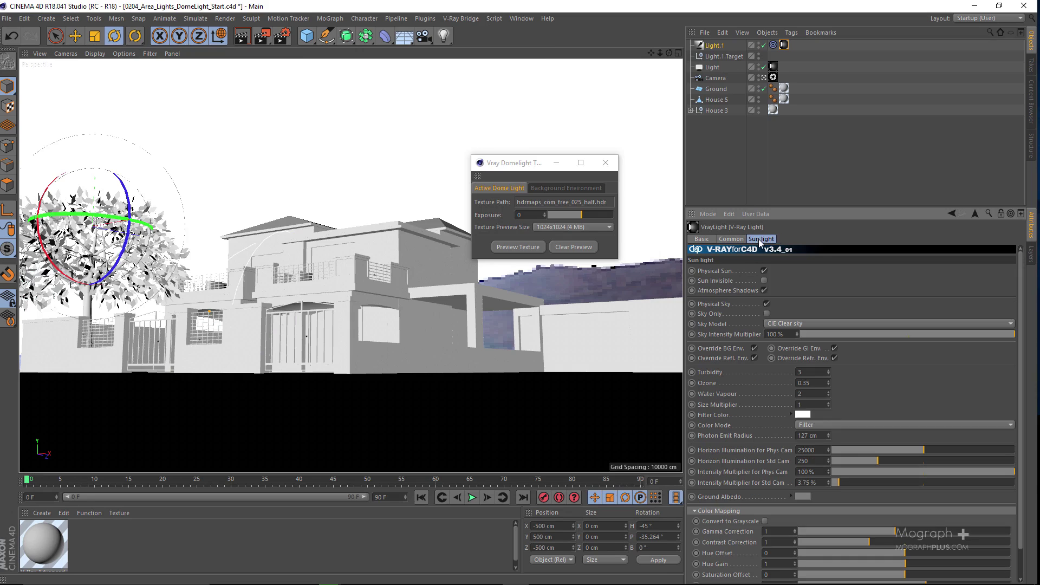
pyautogui.click(731, 238)
pyautogui.click(795, 270)
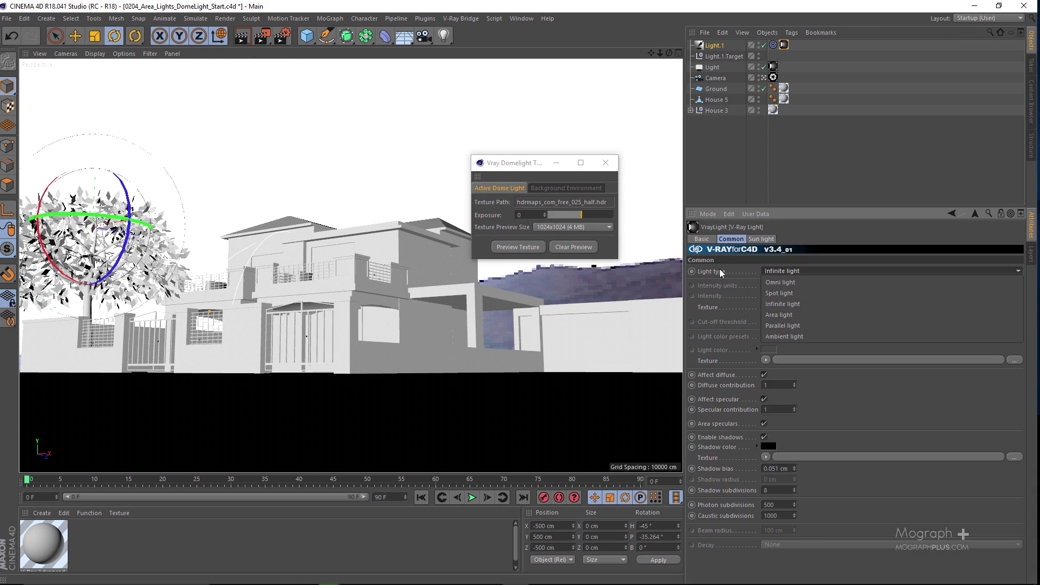
pyautogui.click(761, 239)
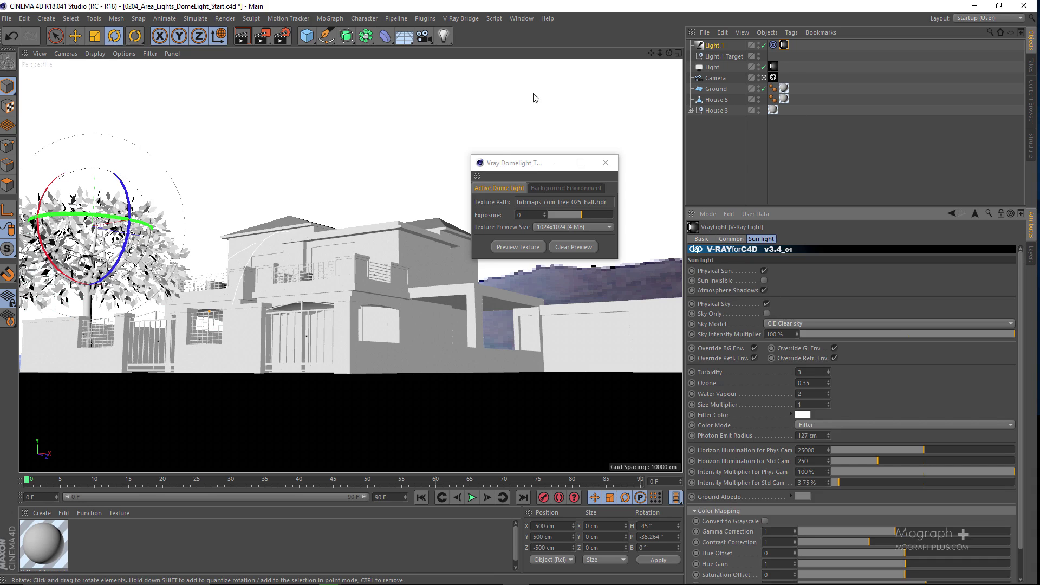
pyautogui.click(766, 304)
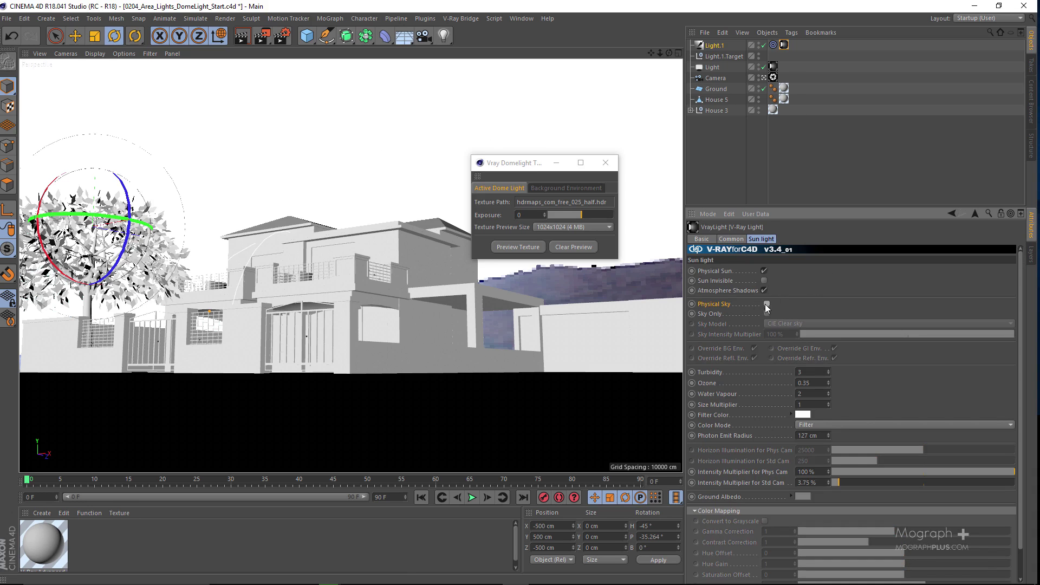
# Move the sun light behind the house beyond its rear corner in the top view, to about X -1073 cm and Z 1442 cm
pyautogui.middleClick(343, 219)
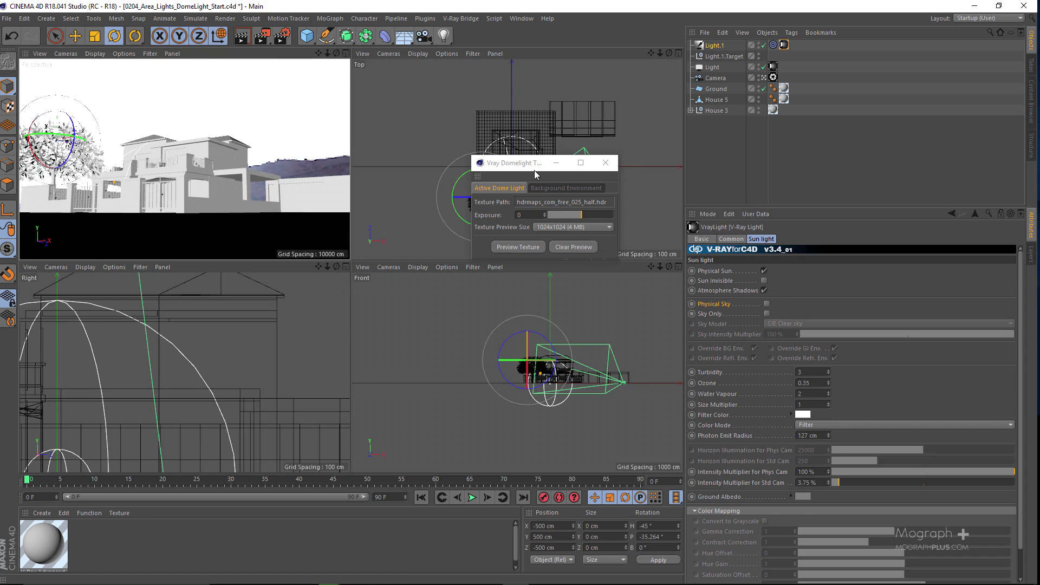
pyautogui.moveTo(509, 163); pyautogui.dragTo(571, 257)
pyautogui.middleClick(515, 167)
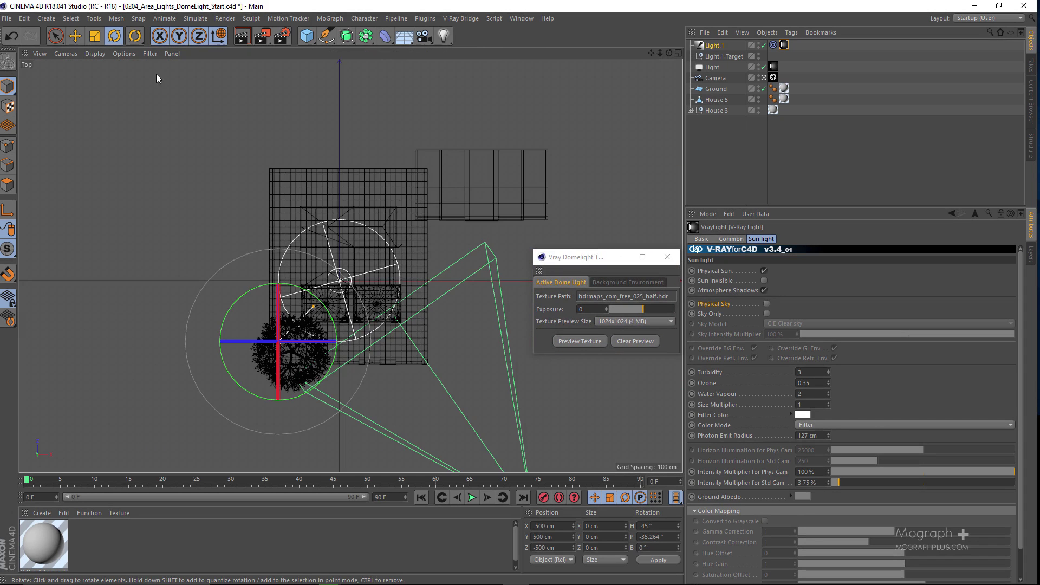
pyautogui.click(75, 36)
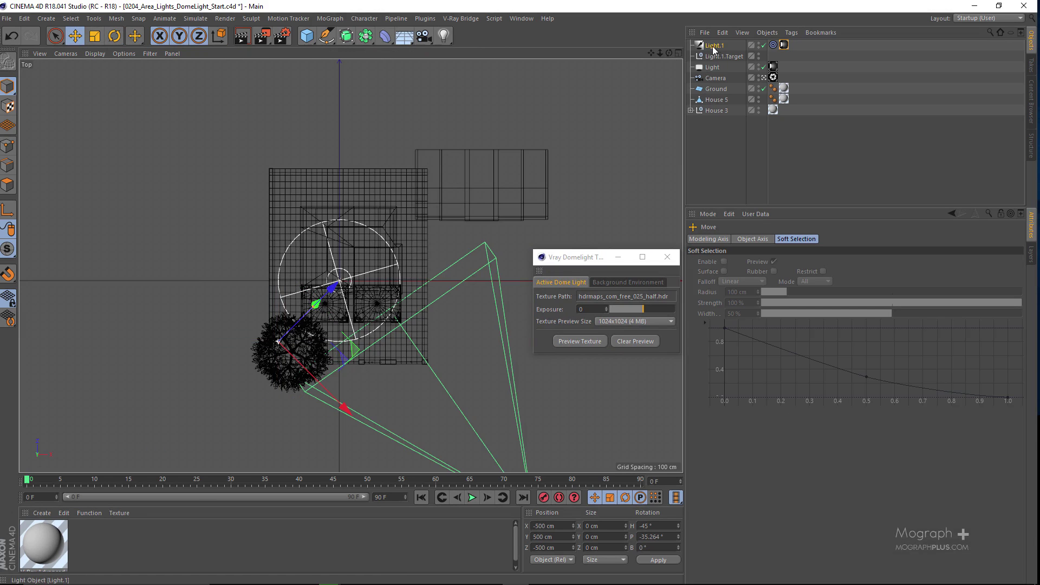
pyautogui.moveTo(331, 323); pyautogui.dragTo(277, 148)
pyautogui.middleClick(198, 159)
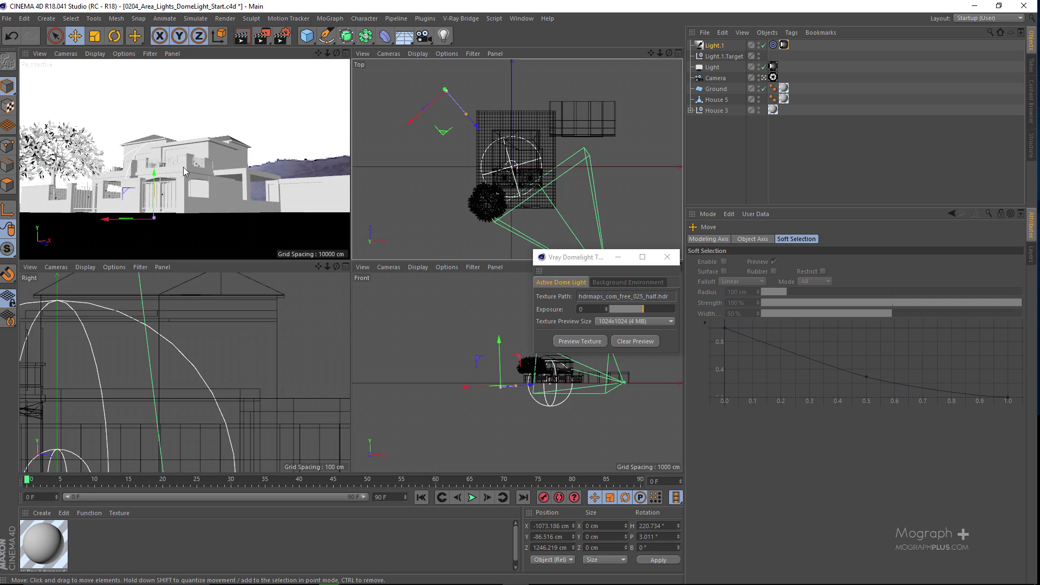
pyautogui.middleClick(447, 184)
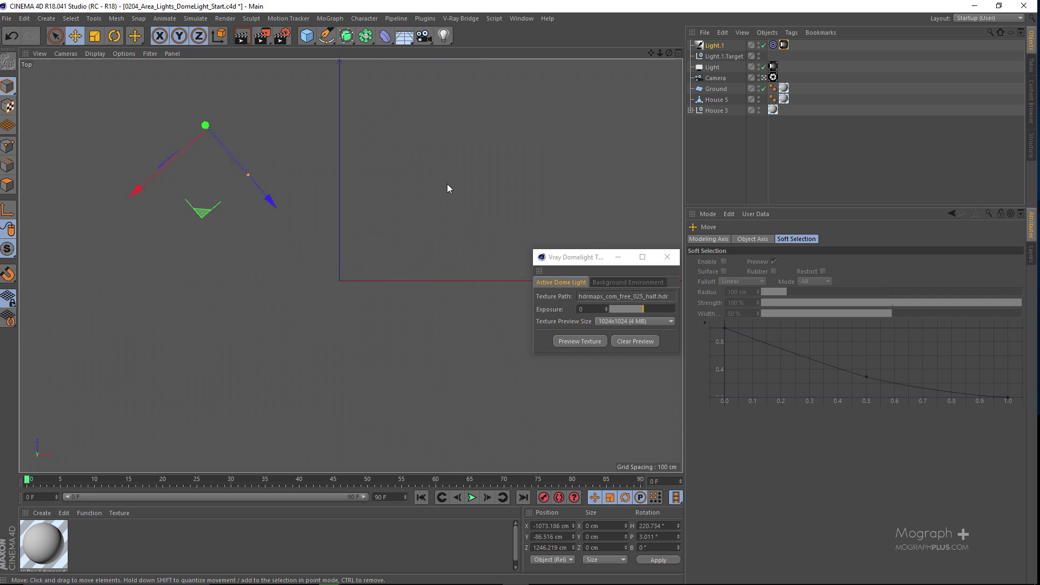
pyautogui.moveTo(207, 215); pyautogui.dragTo(207, 191)
# Raise the sun light above the house and shift it sideways, to about X -1262 cm, Y 1140 cm and Z 1176 cm
pyautogui.middleClick(431, 172)
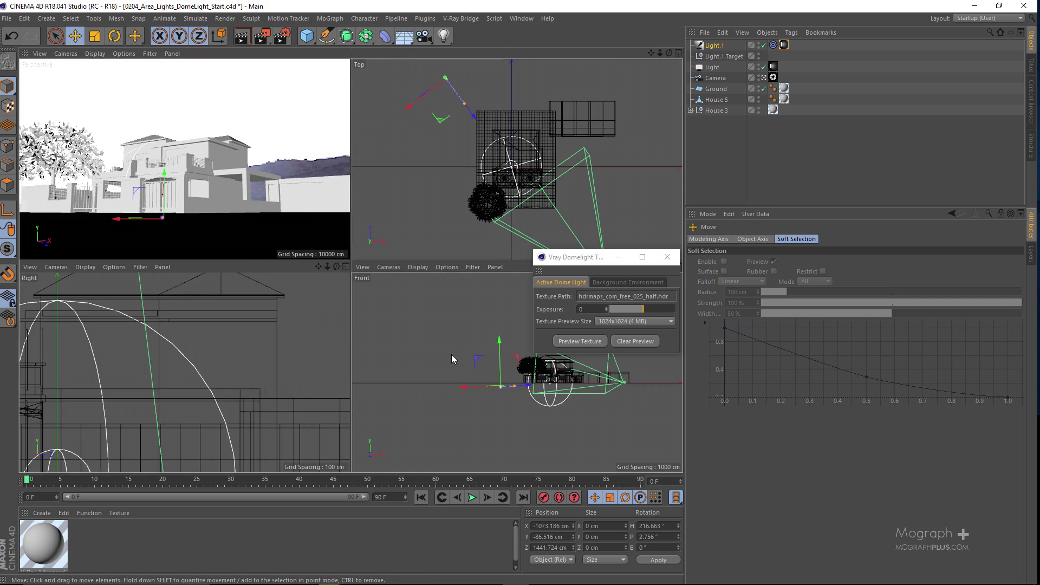
pyautogui.middleClick(451, 354)
pyautogui.moveTo(310, 224); pyautogui.dragTo(307, 139)
pyautogui.middleClick(302, 145)
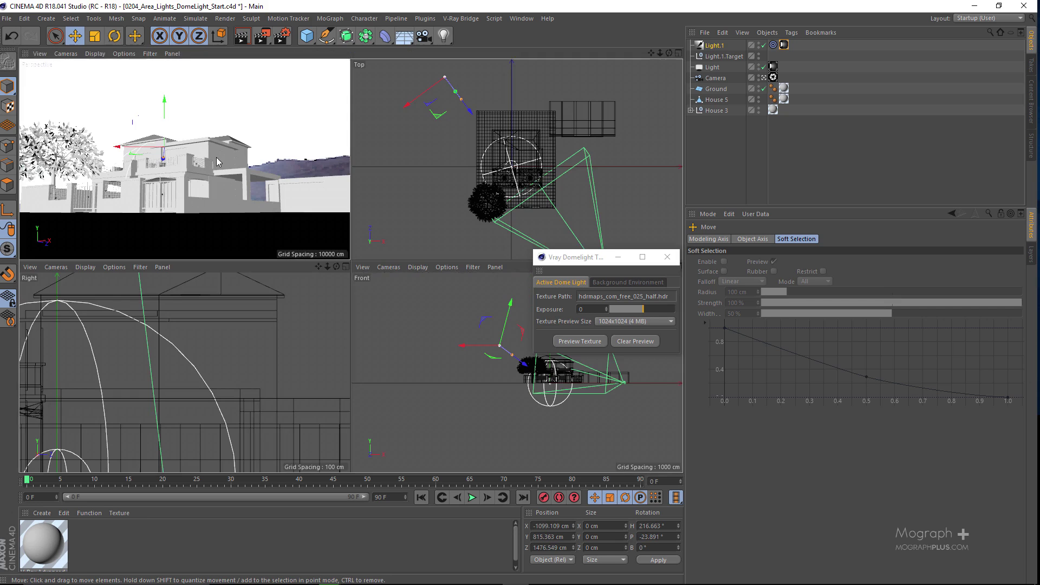
pyautogui.middleClick(307, 138)
pyautogui.moveTo(307, 188); pyautogui.dragTo(177, 186)
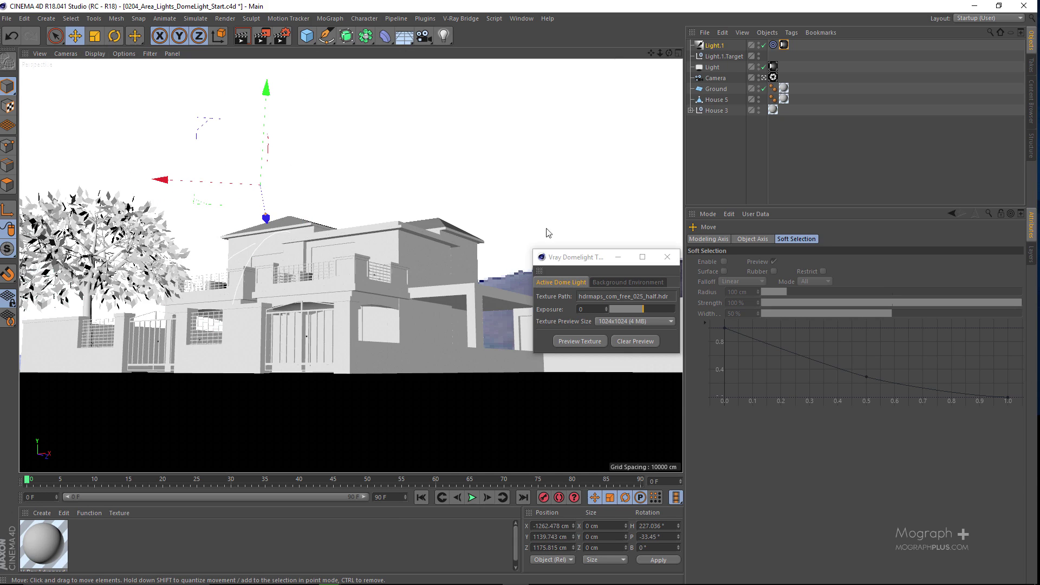
# Test-render the scene with the repositioned sun light, then stop the render
pyautogui.moveTo(589, 263); pyautogui.dragTo(561, 217)
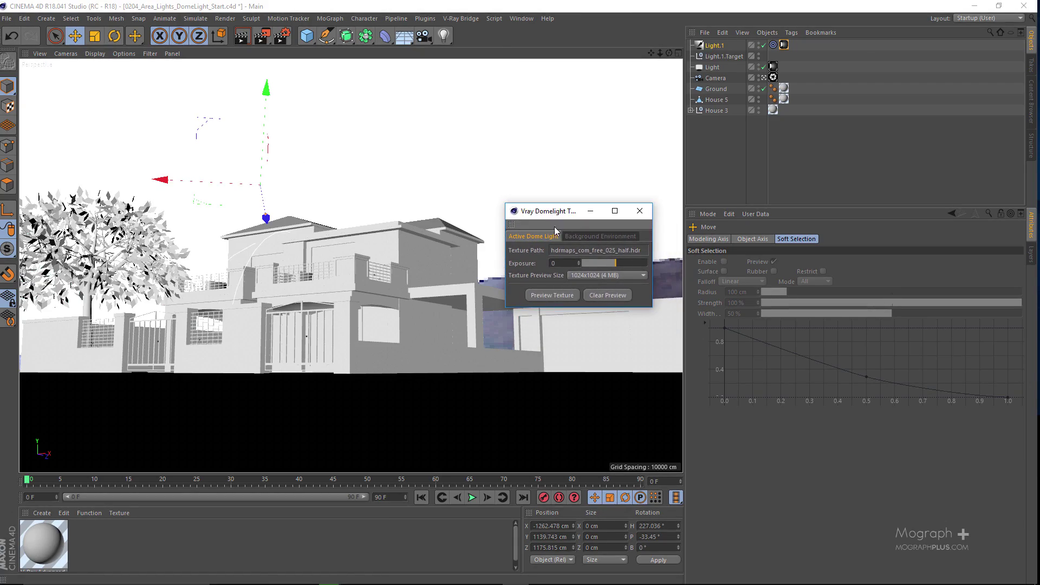
pyautogui.click(259, 39)
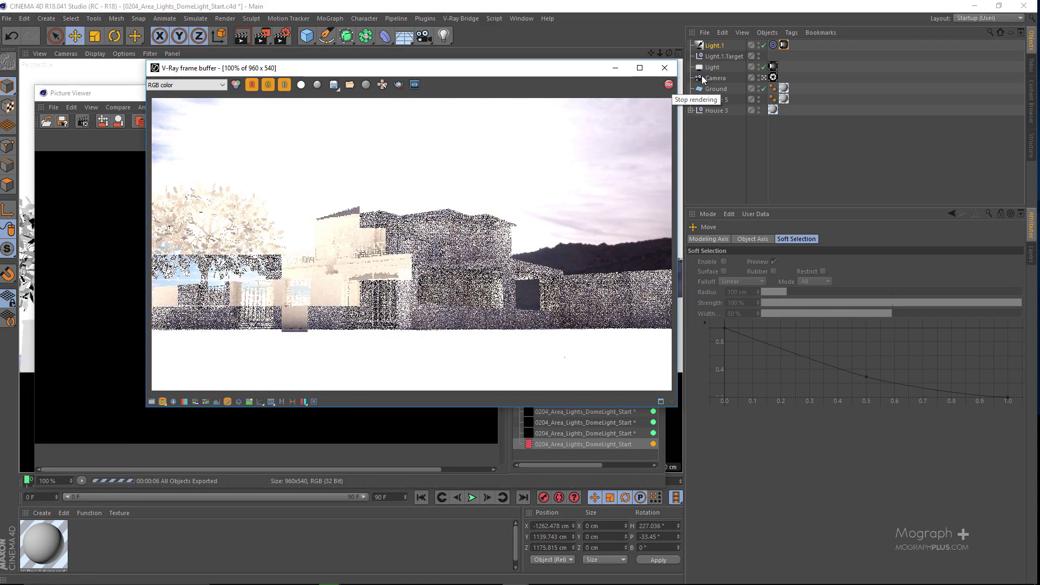
pyautogui.click(668, 85)
# Rename the dome light object to Dome Light and the targeted light to Sun
pyautogui.click(784, 45)
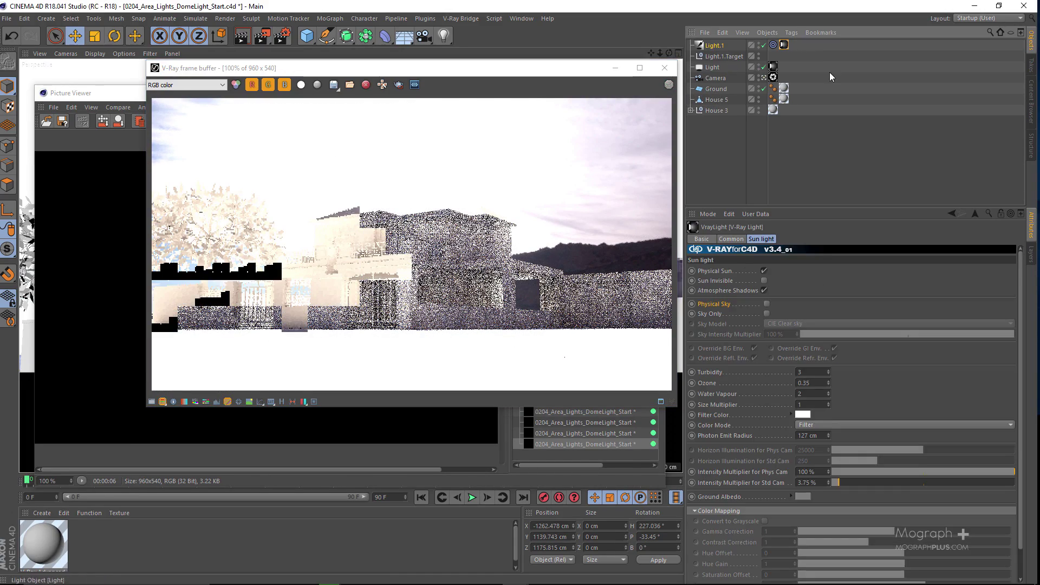
pyautogui.doubleClick(713, 67)
pyautogui.write('Dome')
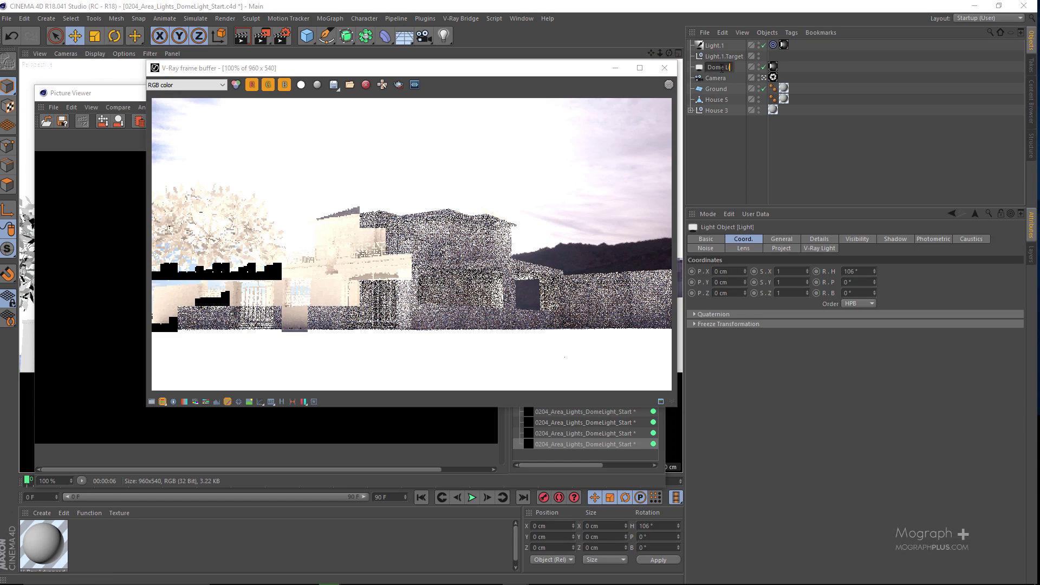
pyautogui.doubleClick(715, 46)
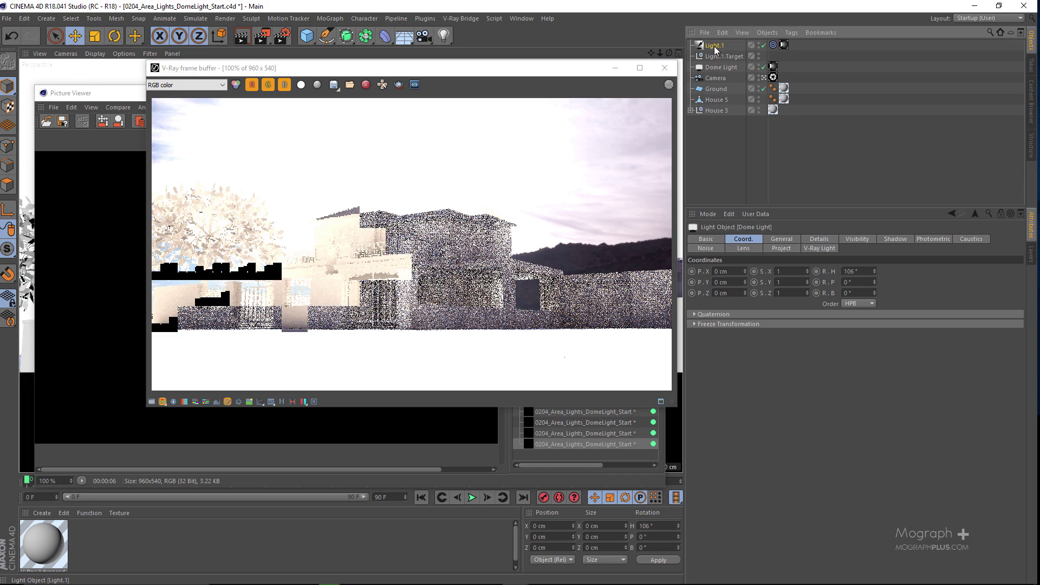
pyautogui.write('Sun')
pyautogui.press('Return')
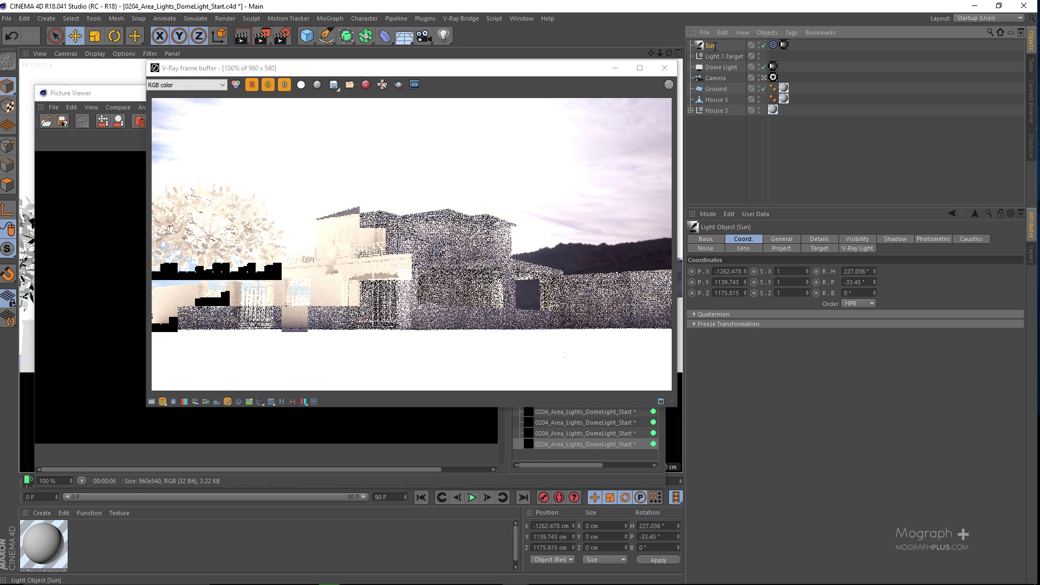
# Set the sun's Intensity Multiplier for Phys Cam to 3% and render the scene again
pyautogui.click(784, 45)
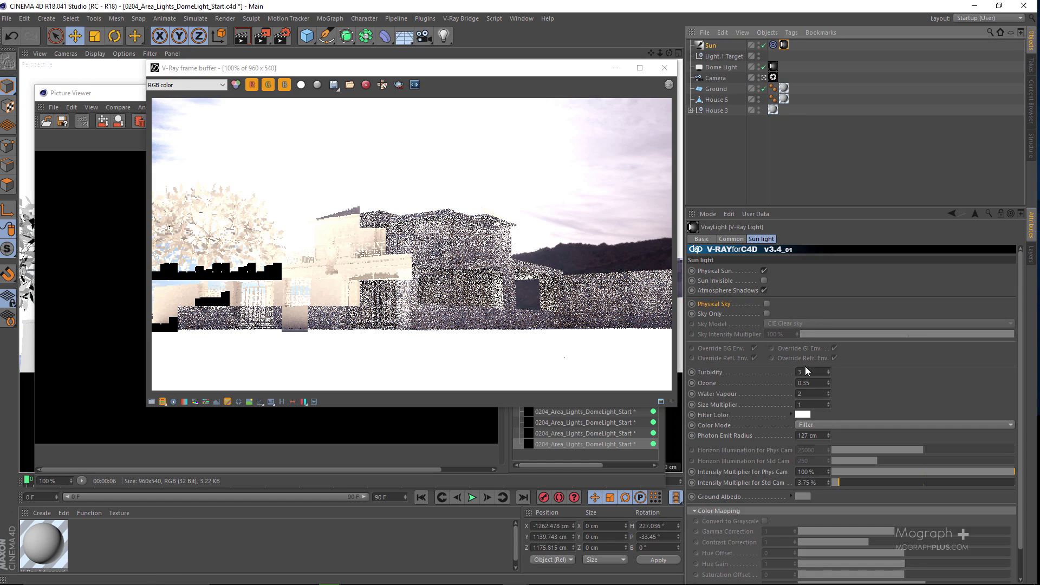
pyautogui.scroll(-1, 737, 410)
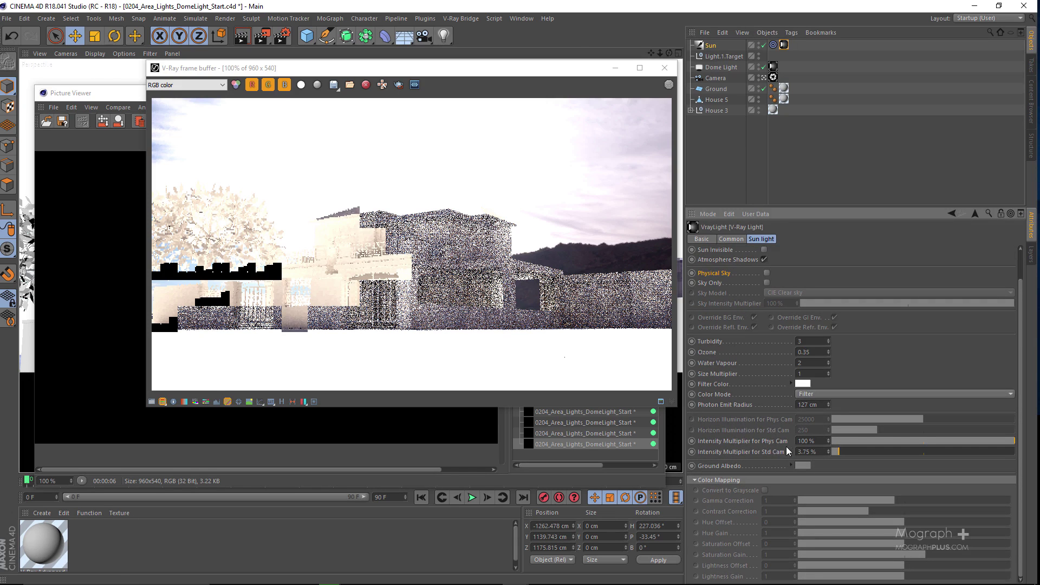
pyautogui.doubleClick(808, 442)
pyautogui.write('3')
pyautogui.press('Return')
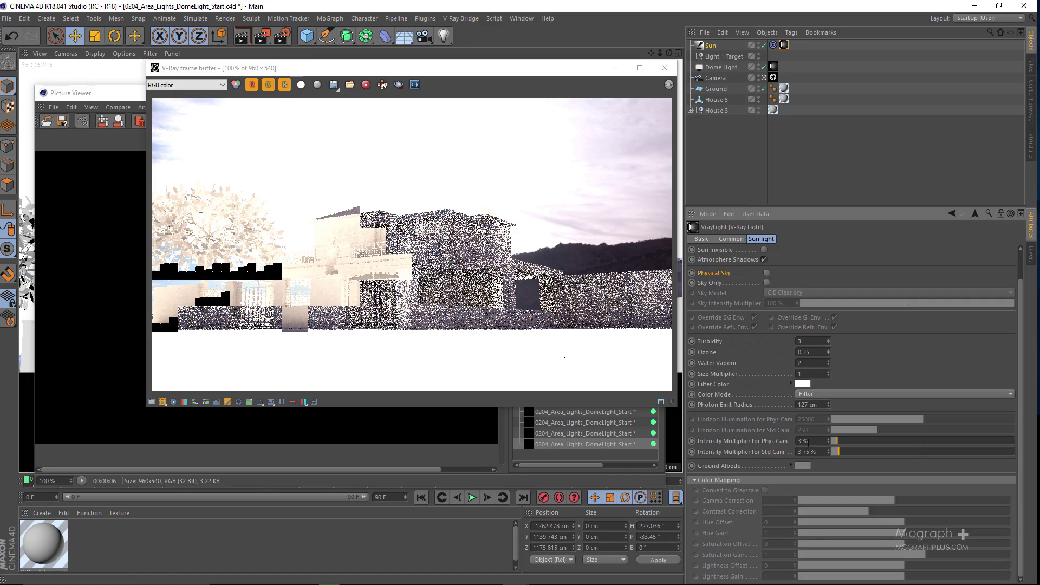
pyautogui.click(264, 35)
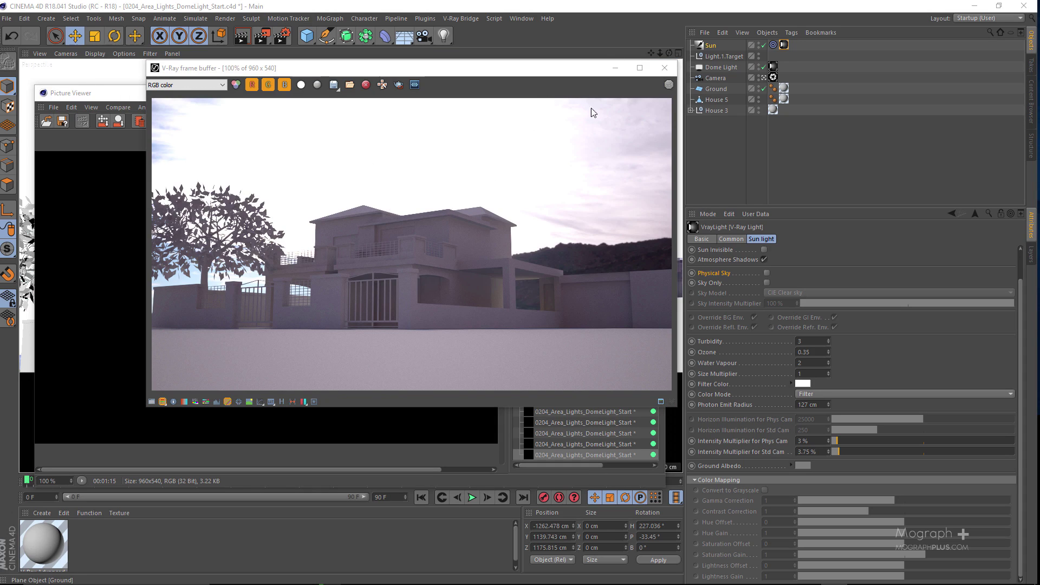
# Duplicate the camera, close the render windows, and look through the duplicate camera
pyautogui.click(724, 80)
pyautogui.moveTo(723, 80); pyautogui.dragTo(725, 89)
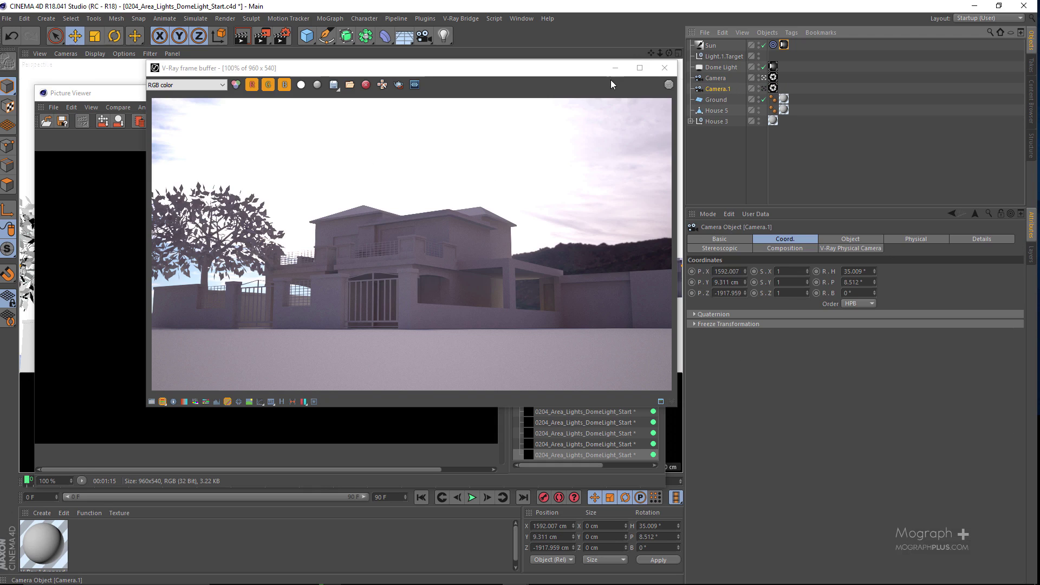
pyautogui.click(665, 68)
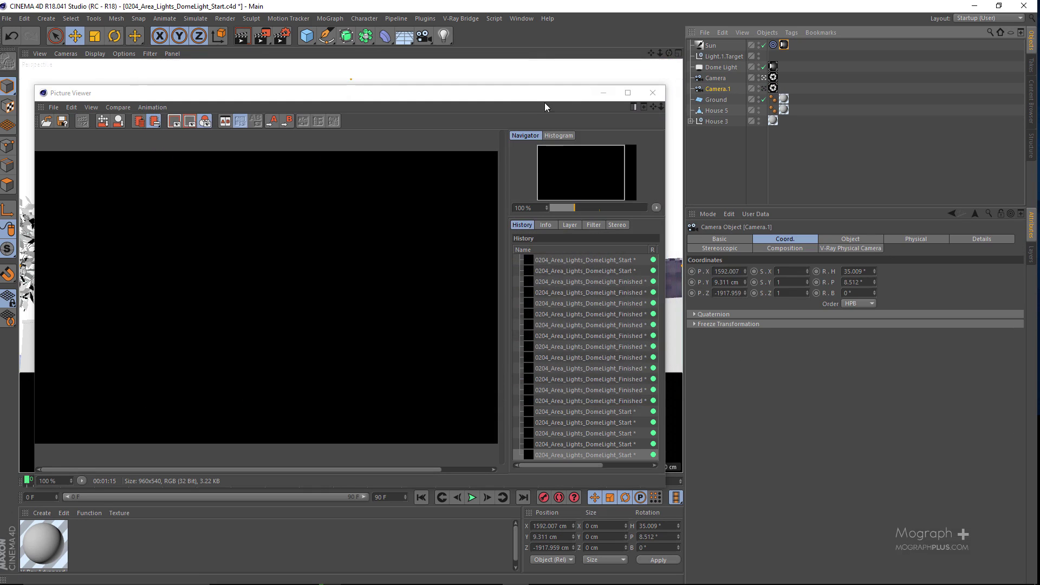
pyautogui.click(657, 91)
pyautogui.click(763, 89)
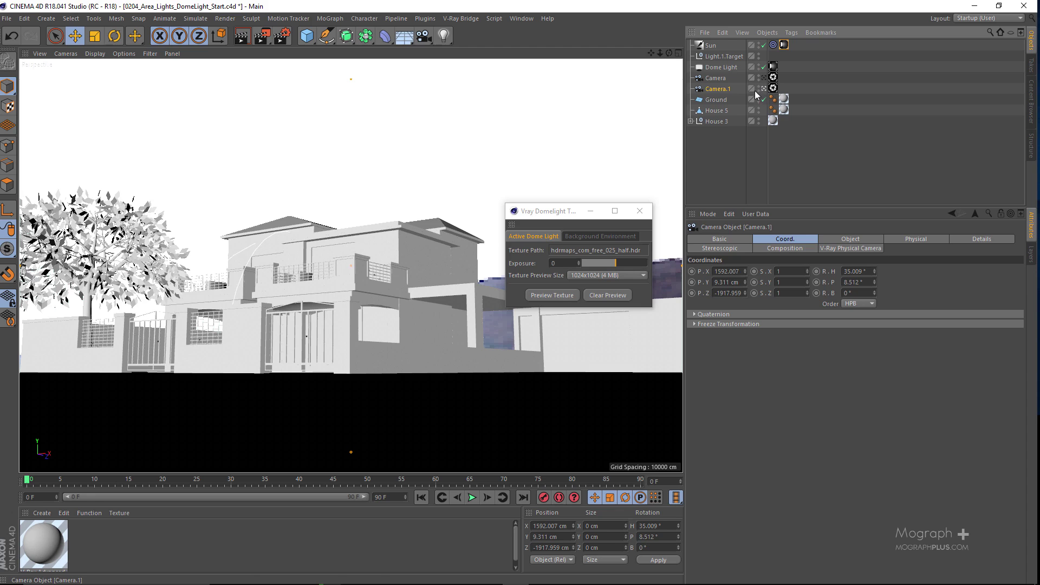
# Reframe the house through the duplicate camera from a higher viewpoint, about 90 cm up with a pitch of about 5.7°
pyautogui.keyDown('alt'); pyautogui.moveTo(408, 201); pyautogui.dragTo(400, 231); pyautogui.keyUp('alt')
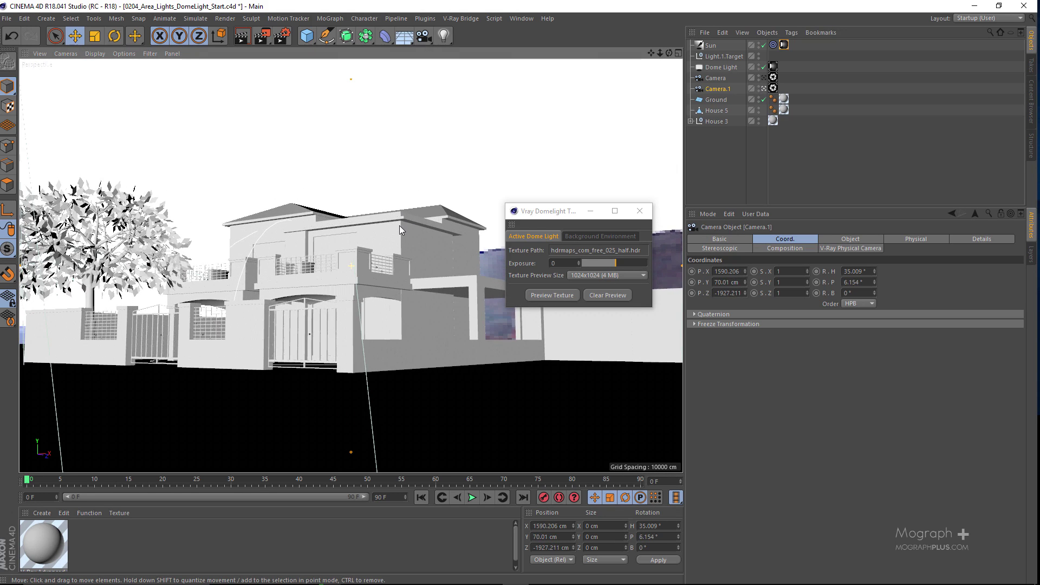
pyautogui.moveTo(535, 215); pyautogui.dragTo(794, 195)
pyautogui.keyDown('alt'); pyautogui.moveTo(335, 264); pyautogui.dragTo(336, 266); pyautogui.keyUp('alt')
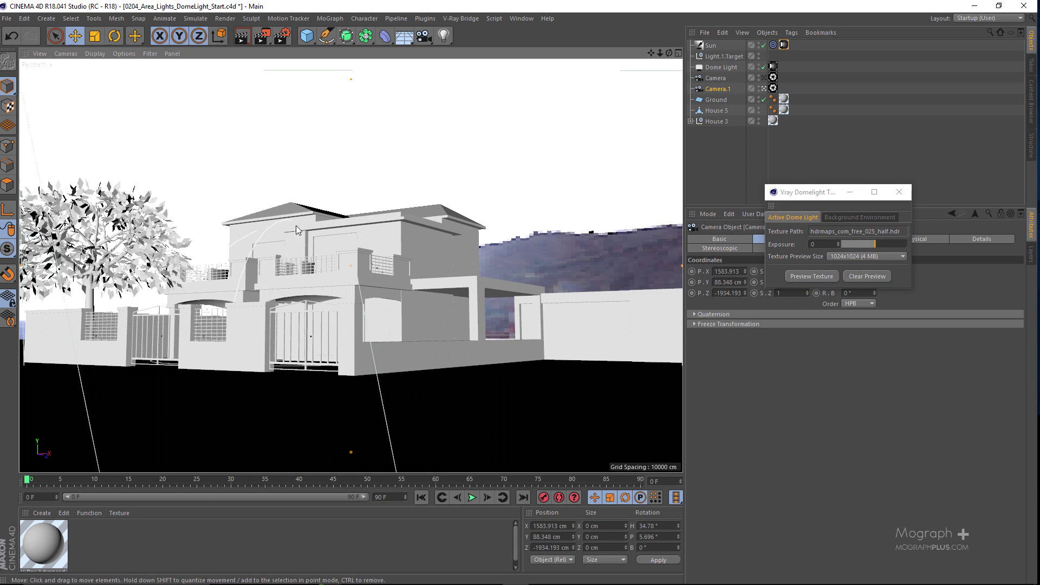
pyautogui.keyDown('alt'); pyautogui.moveTo(253, 212); pyautogui.dragTo(252, 210, button='middle'); pyautogui.keyUp('alt')
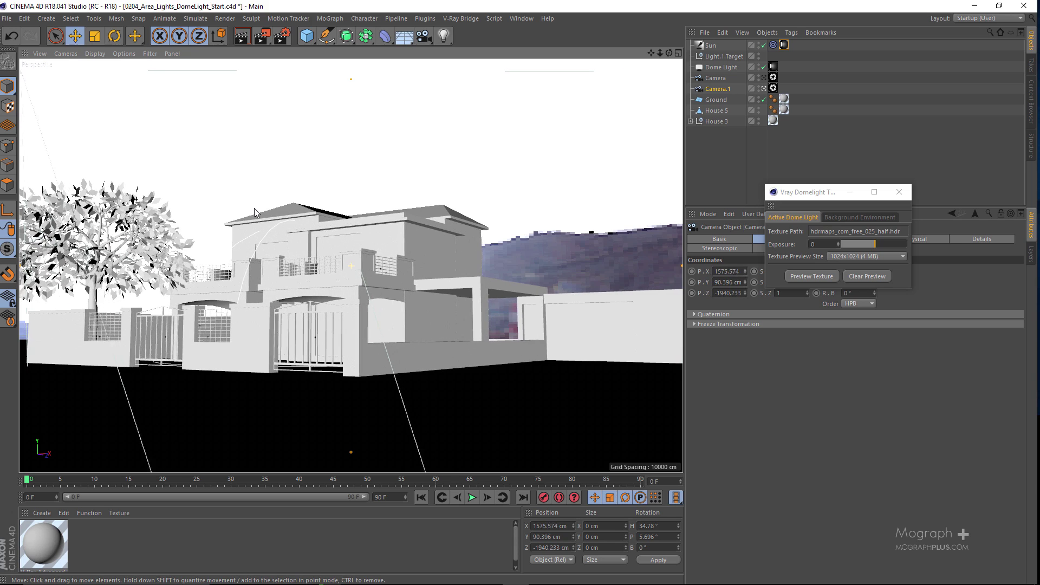
# Render the house from the duplicate camera, inspect the result, then stop the render and close its windows
pyautogui.click(261, 36)
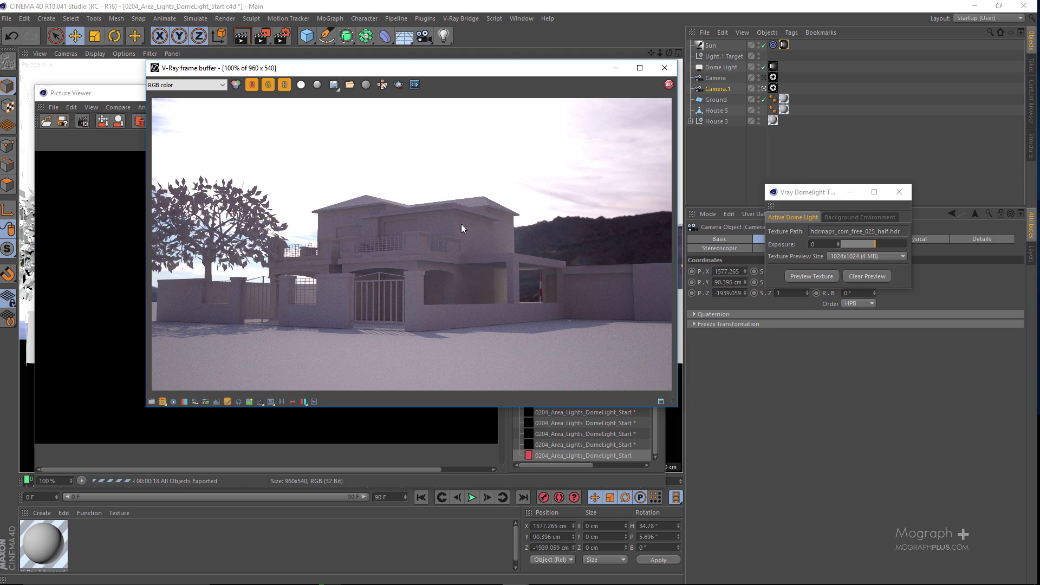
pyautogui.moveTo(578, 72); pyautogui.dragTo(519, 73)
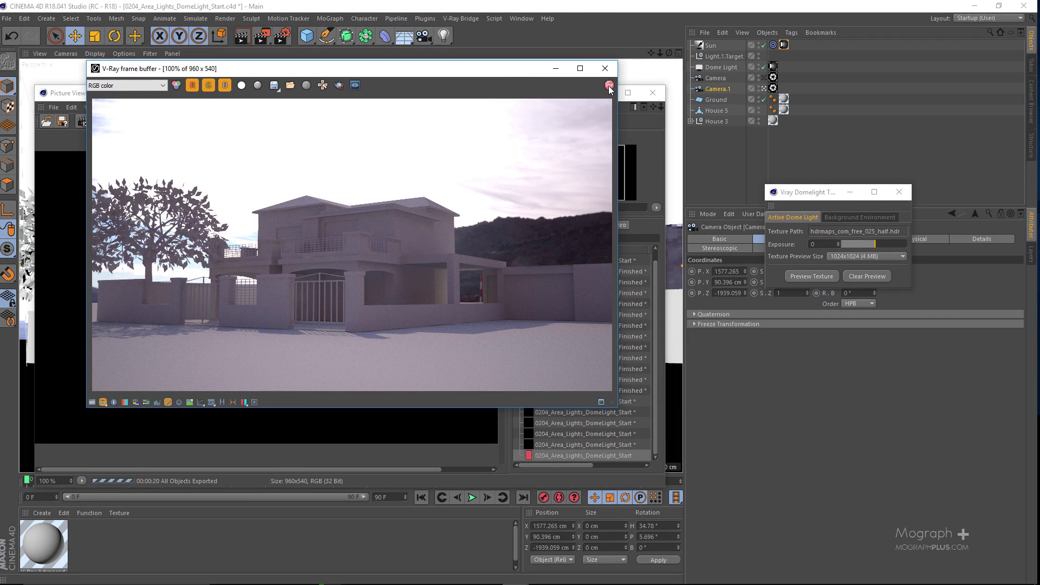
pyautogui.click(609, 86)
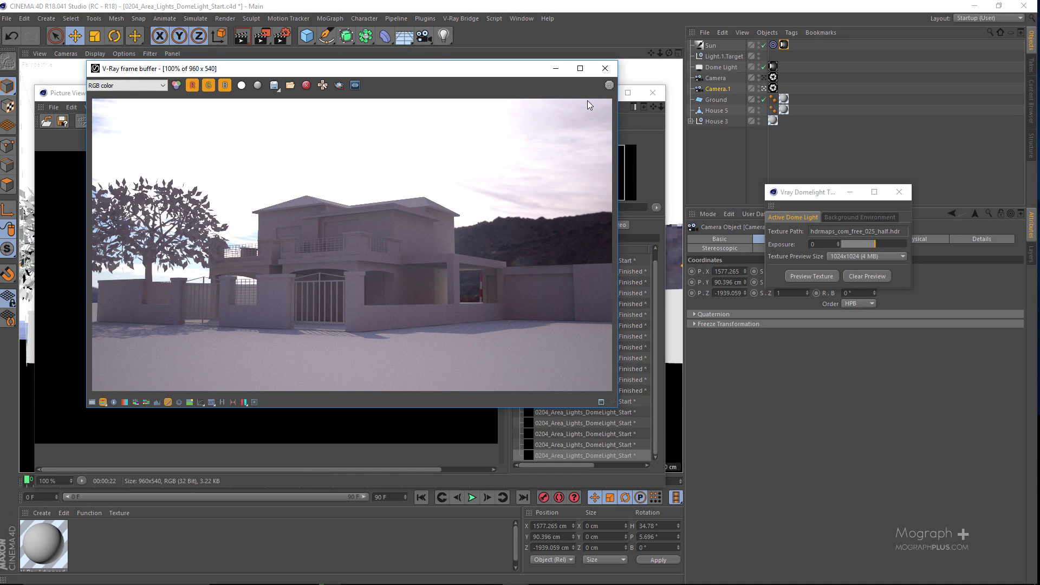
pyautogui.click(605, 69)
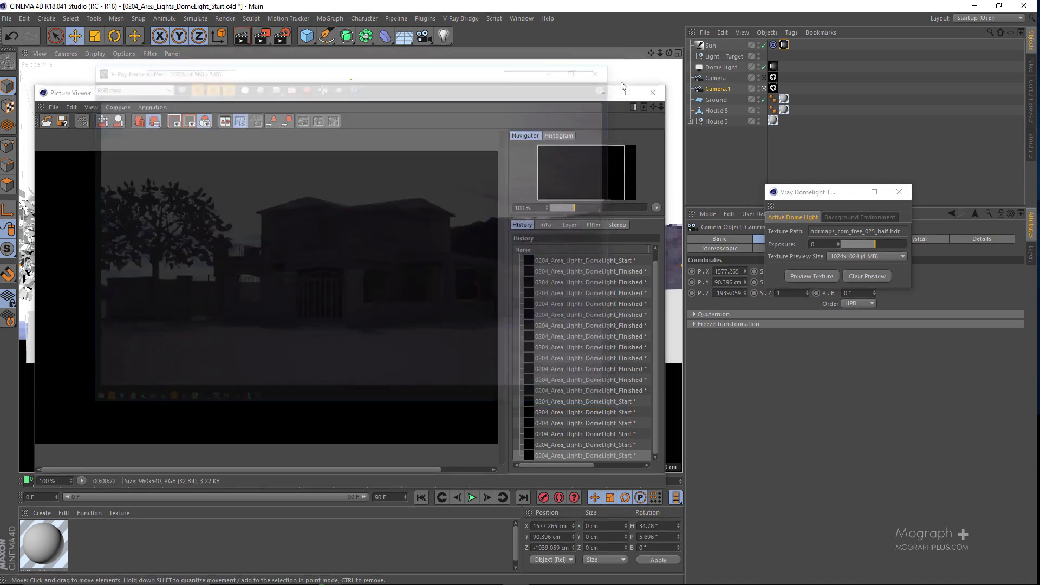
pyautogui.click(653, 92)
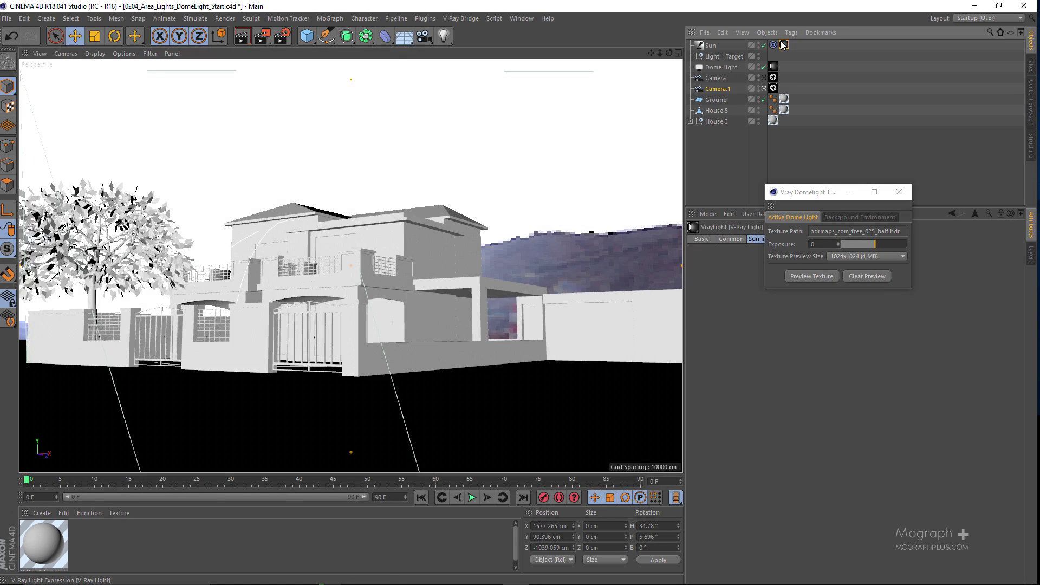
# Review the Dome Light's area light settings, including its texture mapping types and ground projection options
pyautogui.click(773, 67)
pyautogui.moveTo(809, 192); pyautogui.dragTo(449, 157)
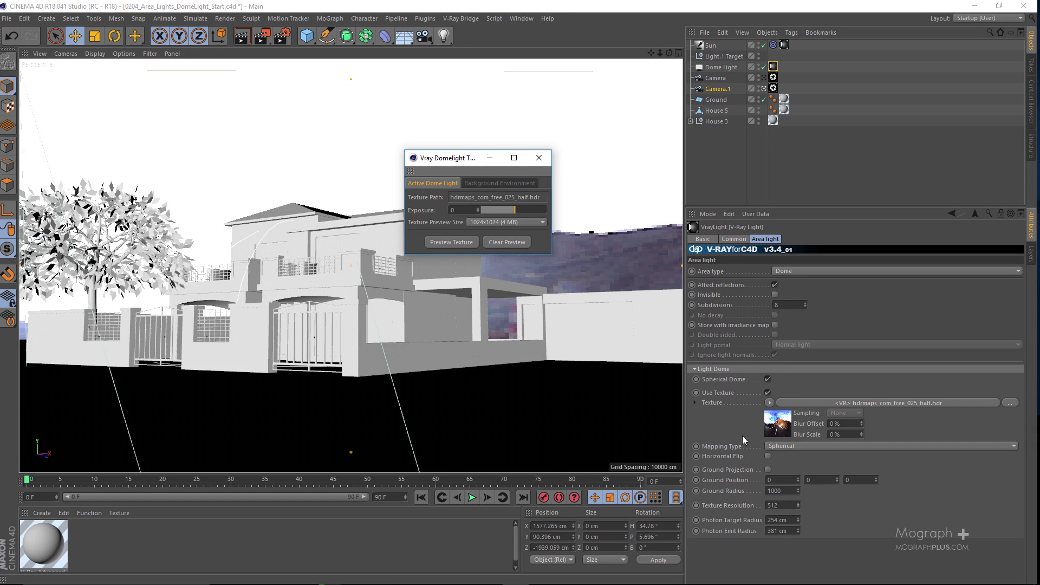
pyautogui.click(814, 447)
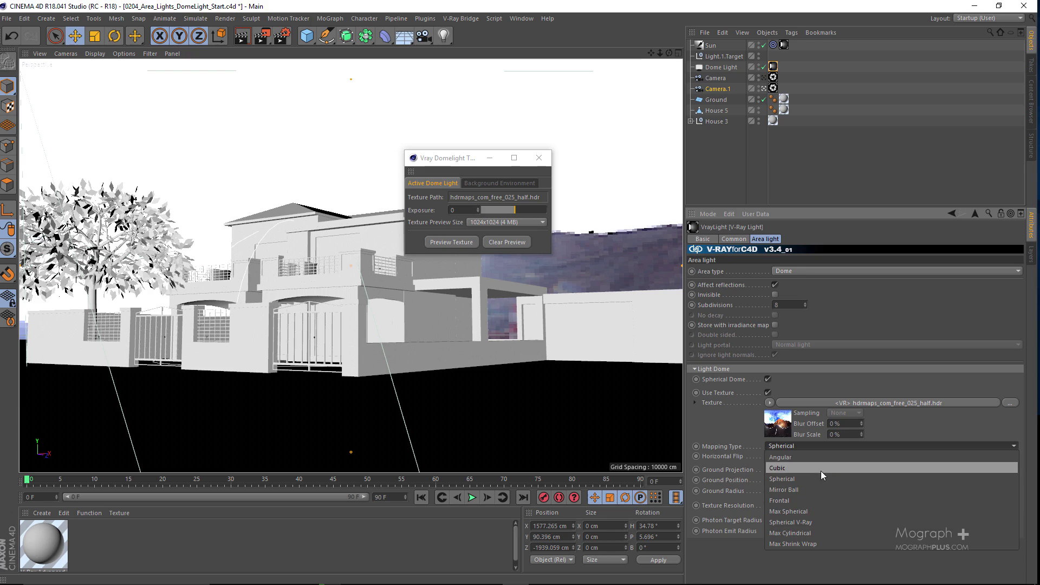
pyautogui.click(710, 419)
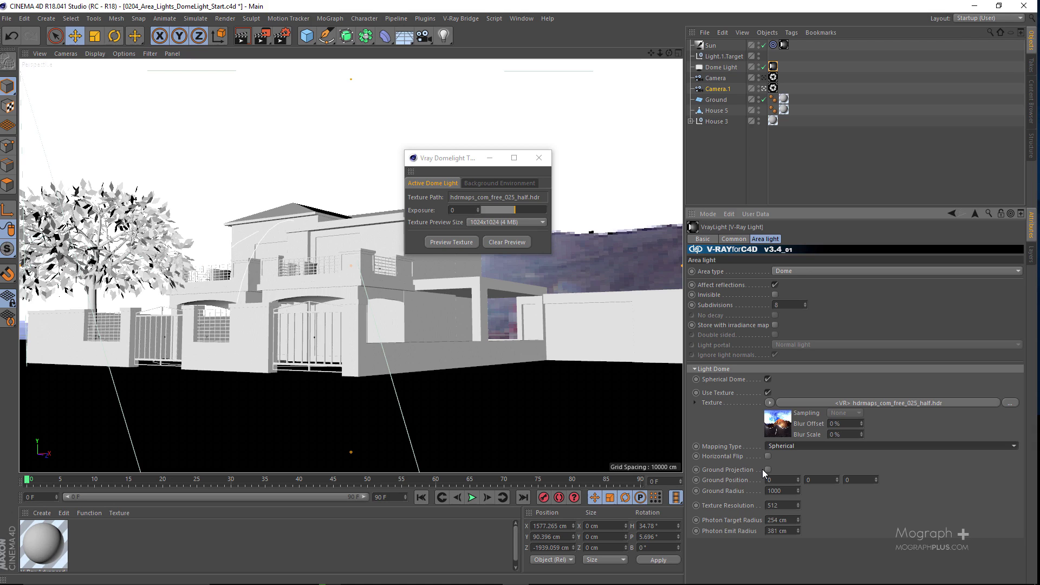
pyautogui.click(761, 469)
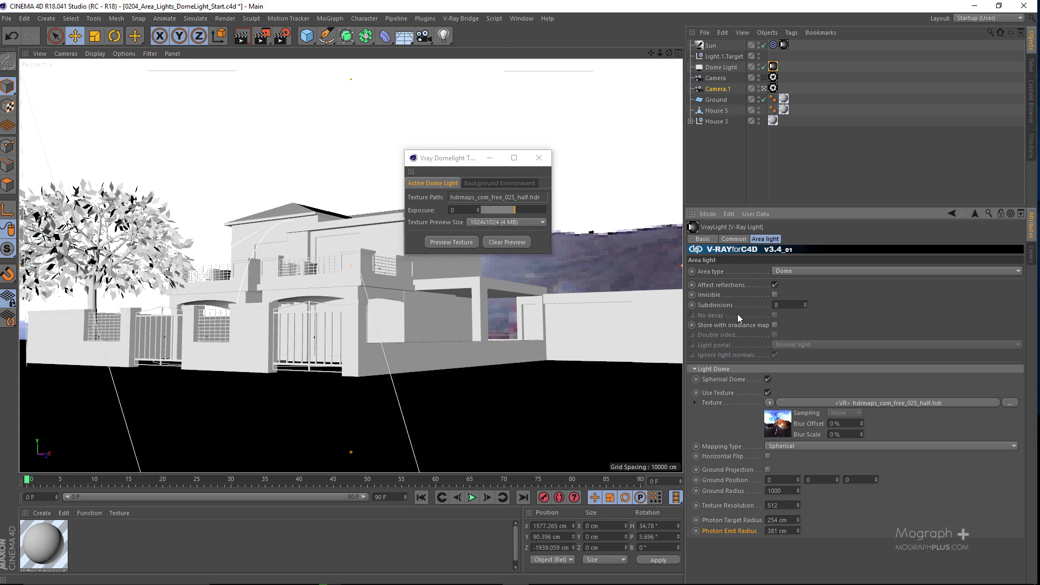
pyautogui.middleClick(257, 176)
pyautogui.middleClick(258, 176)
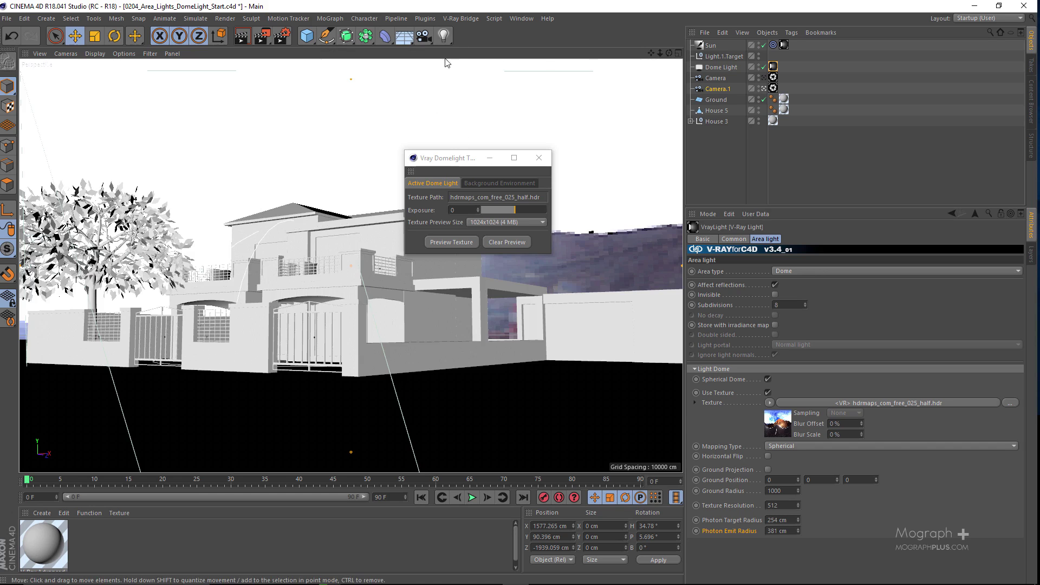
# Show the V-Ray frame buffer's colour corrections, enable Exposure, try it at -1.25 and return it to 0.00
pyautogui.click(463, 18)
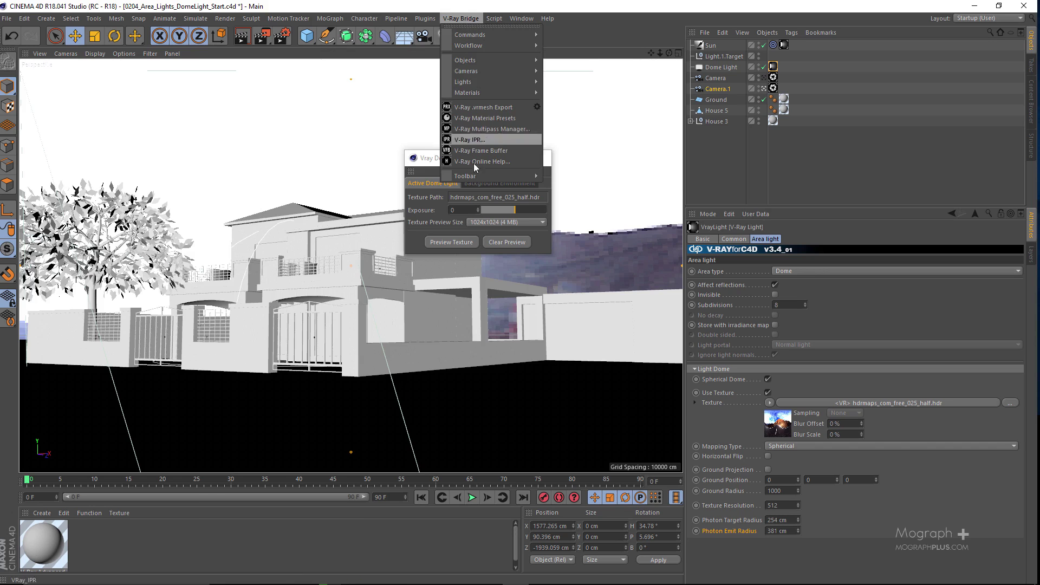
pyautogui.click(498, 145)
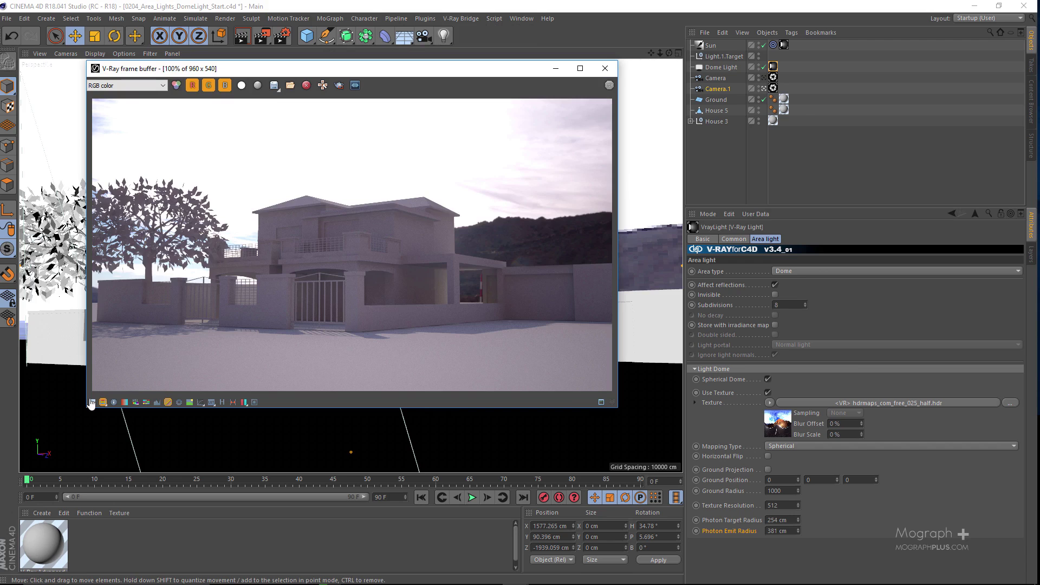
pyautogui.click(92, 402)
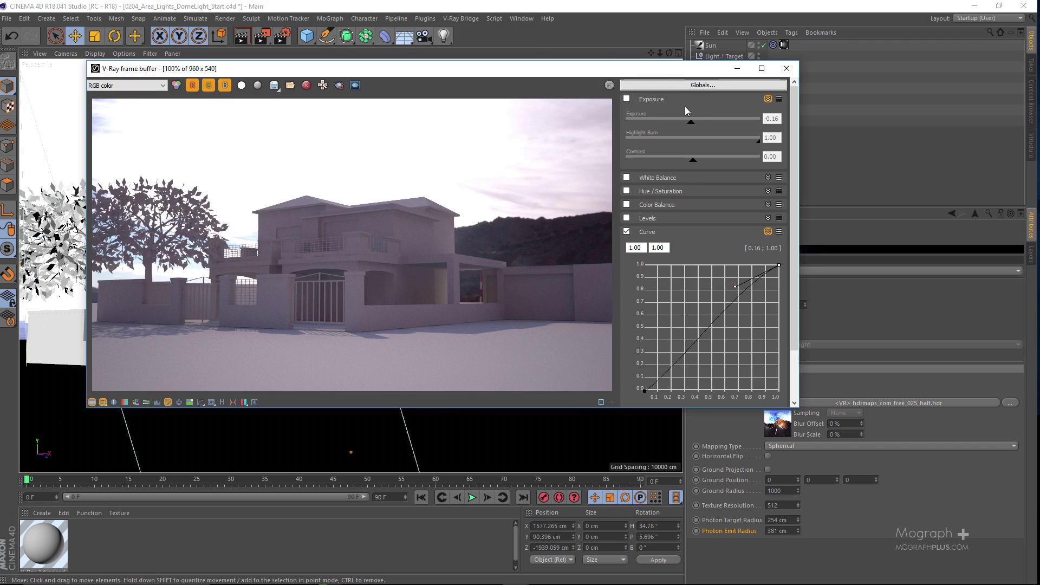
pyautogui.click(627, 99)
pyautogui.moveTo(690, 123)
pyautogui.mouseDown()
pyautogui.moveTo(665, 125)
pyautogui.moveTo(677, 124)
pyautogui.mouseUp()
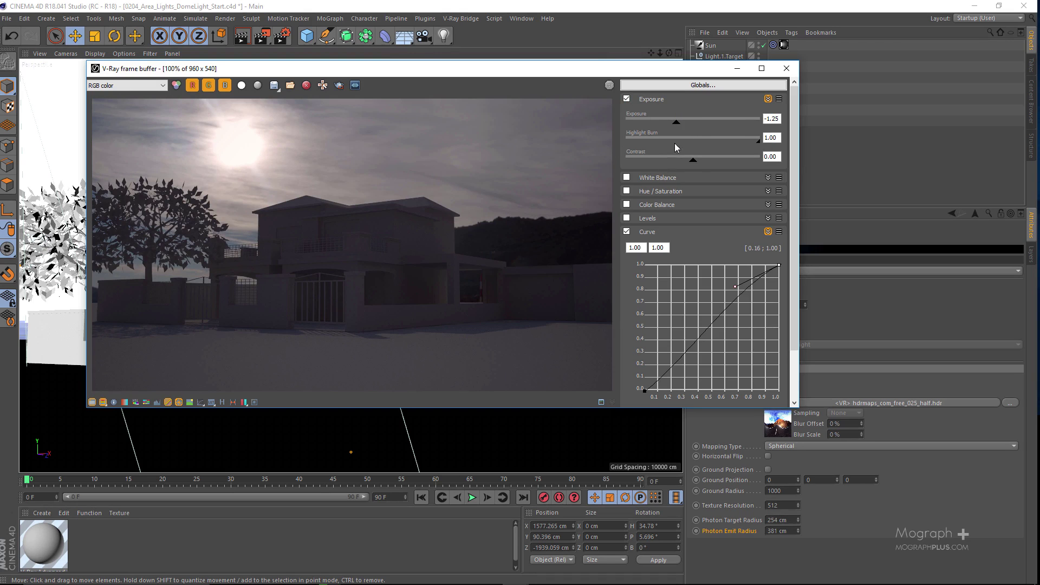
pyautogui.moveTo(675, 125); pyautogui.dragTo(693, 128)
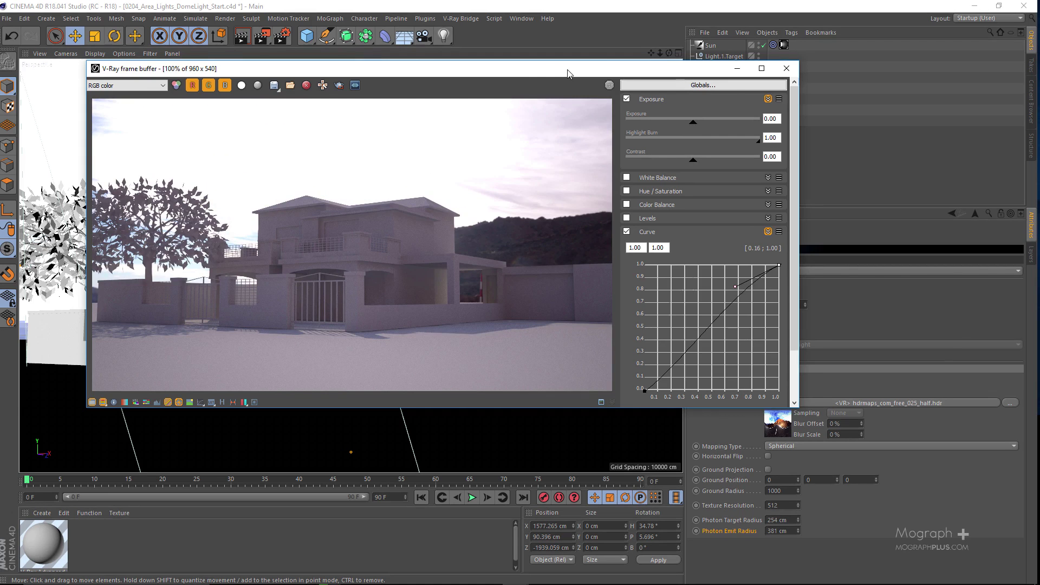
pyautogui.moveTo(568, 73); pyautogui.dragTo(475, 73)
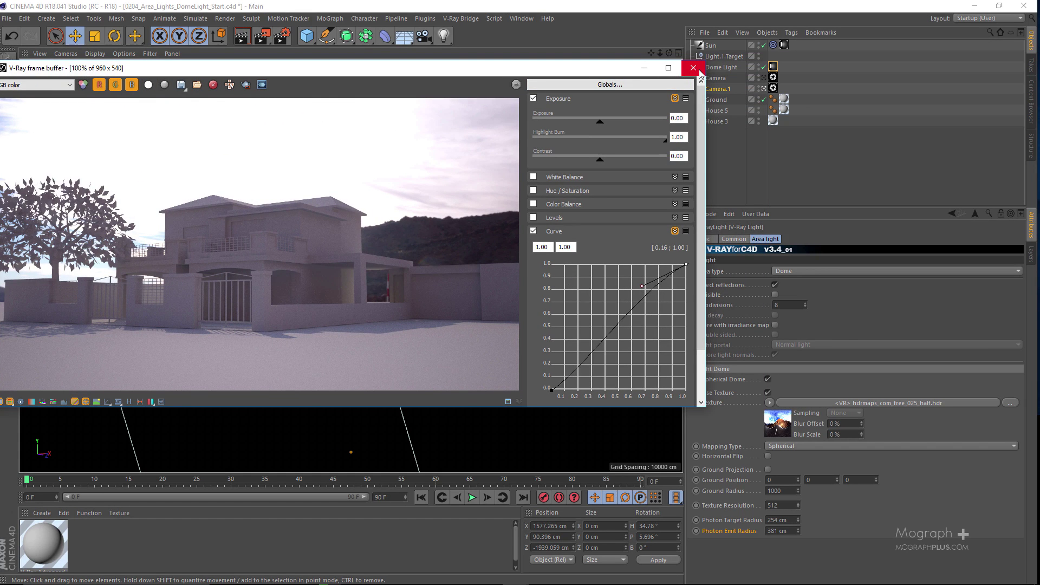
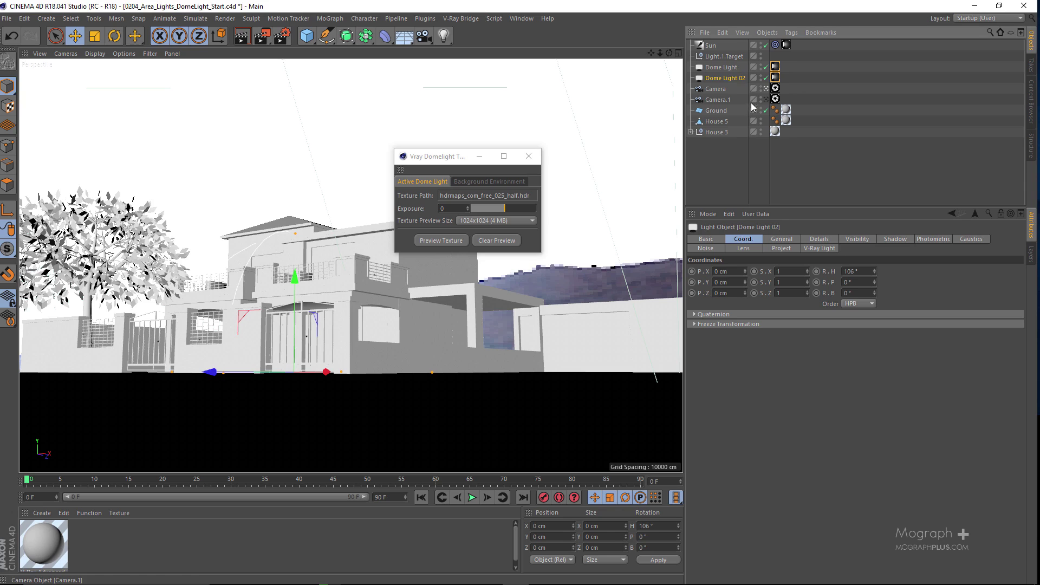
# Disable the Sun and load 281-free-hdri-skies-com.hdr as the texture of Dome Light 02
pyautogui.click(766, 45)
pyautogui.click(775, 77)
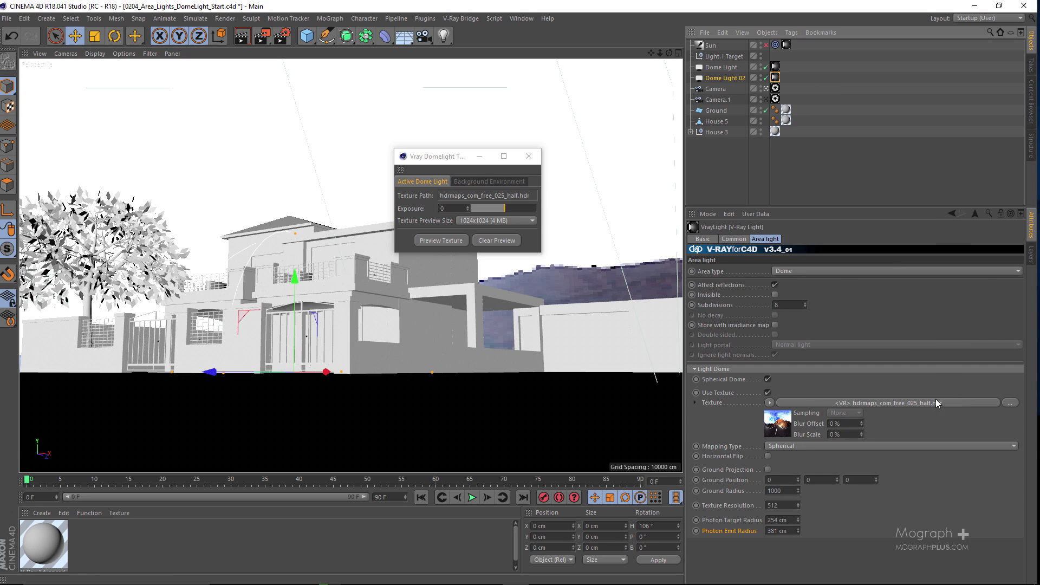
pyautogui.click(782, 432)
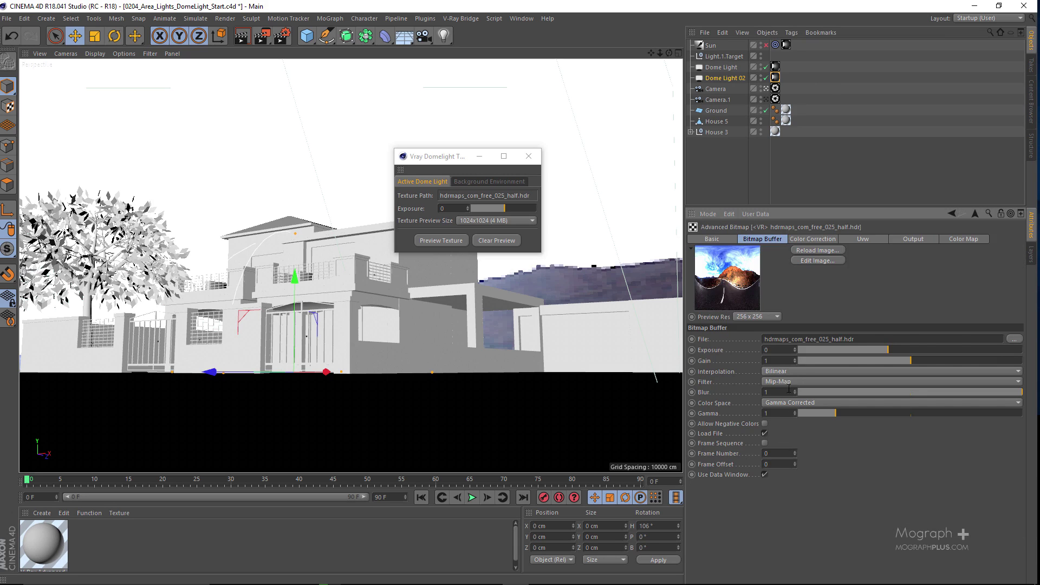
pyautogui.click(1013, 340)
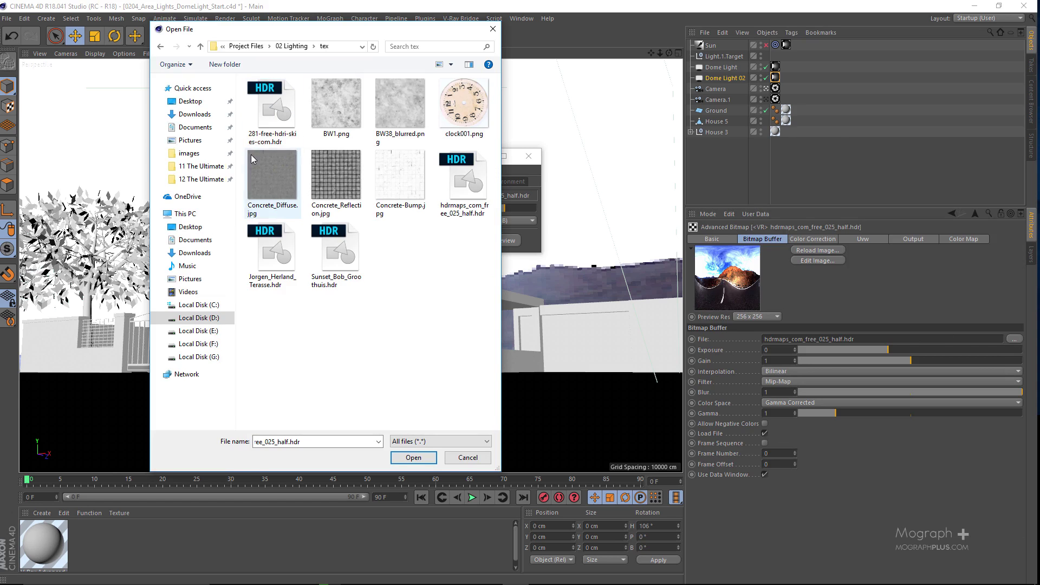
pyautogui.doubleClick(271, 111)
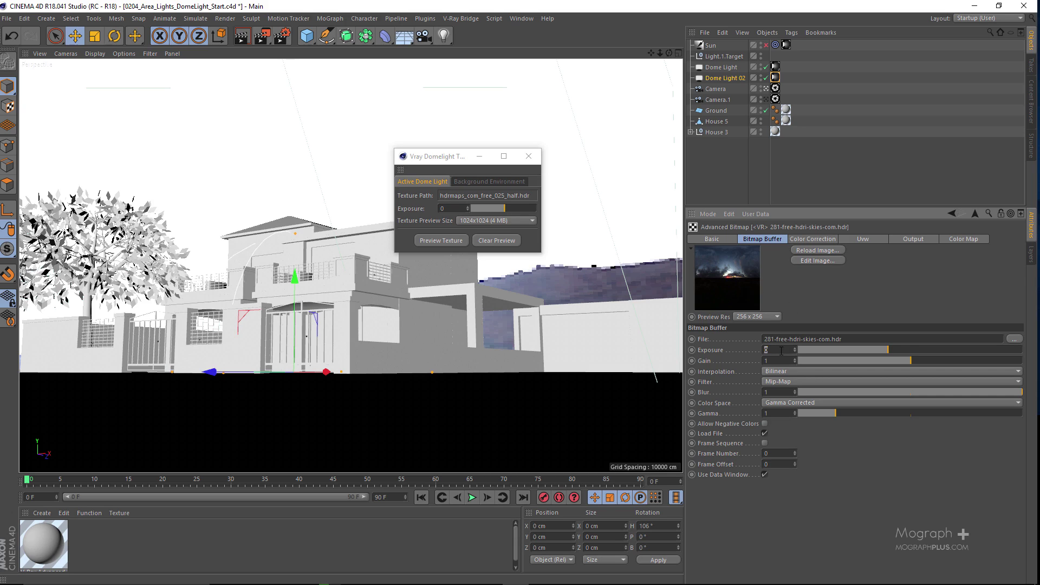
# Set the sky bitmap's Exposure to 1.5 and preview Dome Light 02's texture in the viewport
pyautogui.write('1')
pyautogui.press('Return')
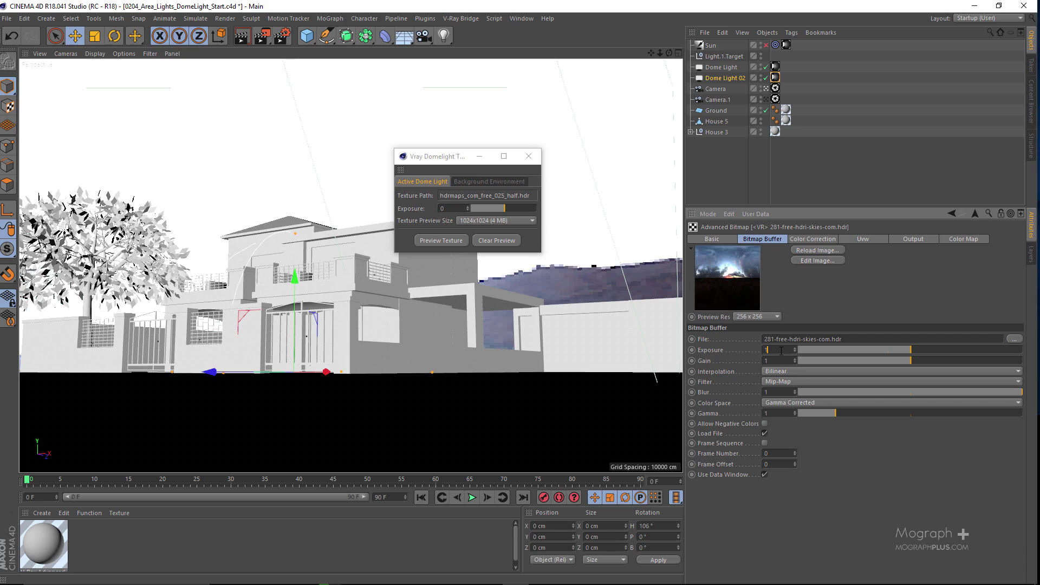
pyautogui.write('.5')
pyautogui.press('Return')
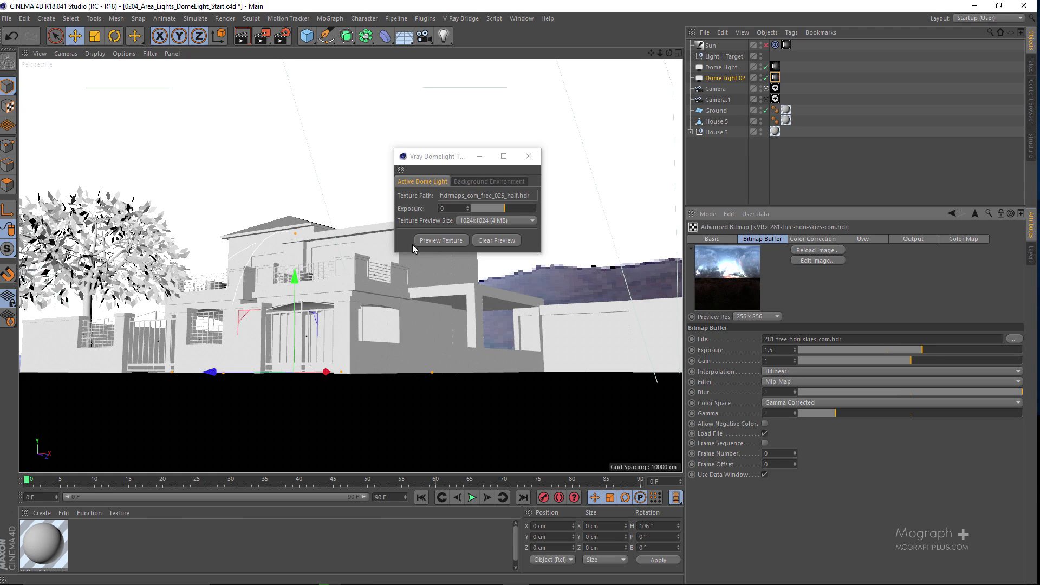
pyautogui.click(437, 241)
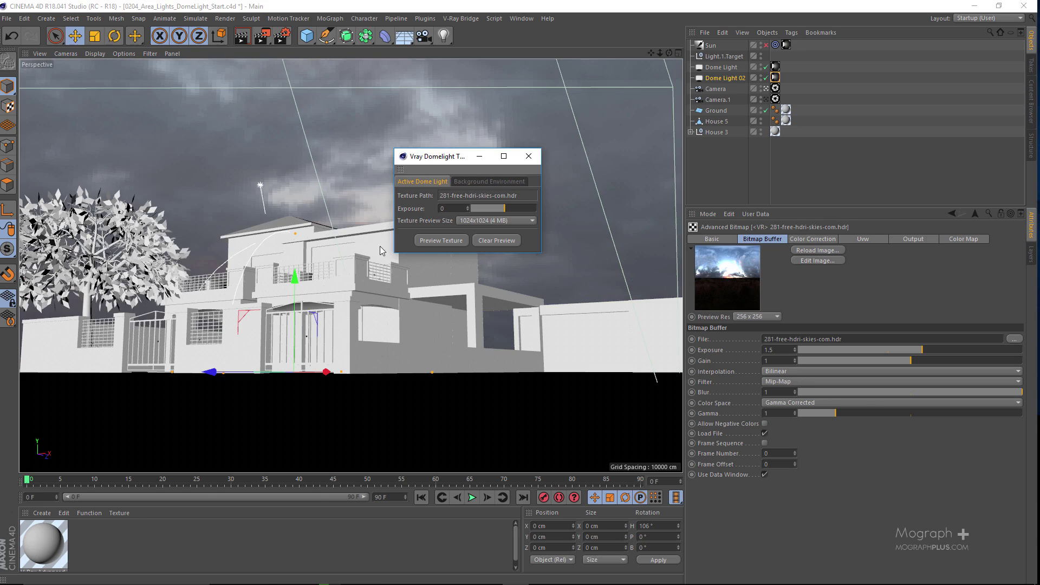
# Rotate Dome Light 02 around its vertical axis to a heading of about -75.2°
pyautogui.click(114, 37)
pyautogui.moveTo(467, 157); pyautogui.dragTo(622, 156)
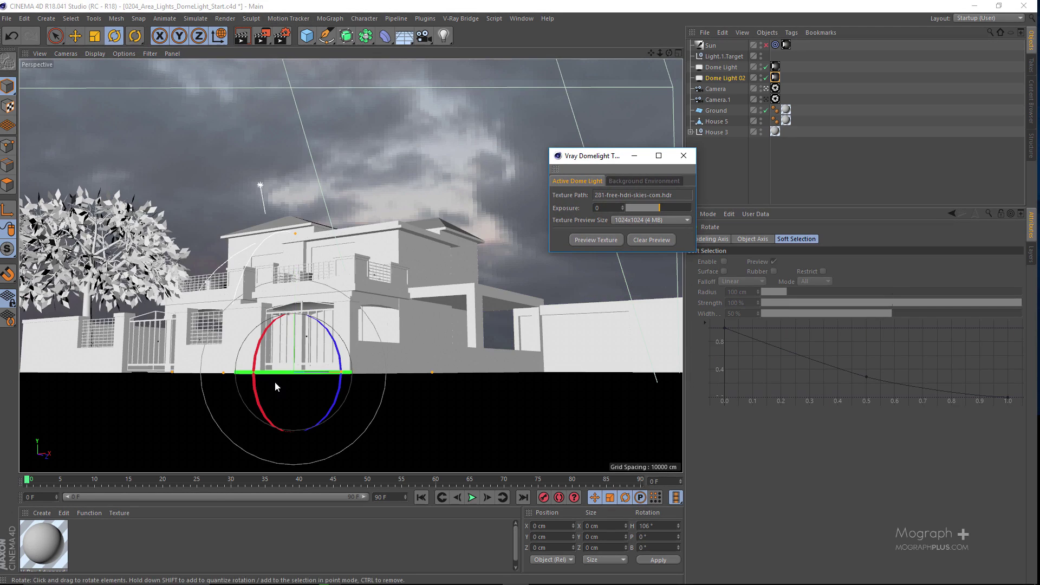
pyautogui.moveTo(276, 386); pyautogui.dragTo(57, 363)
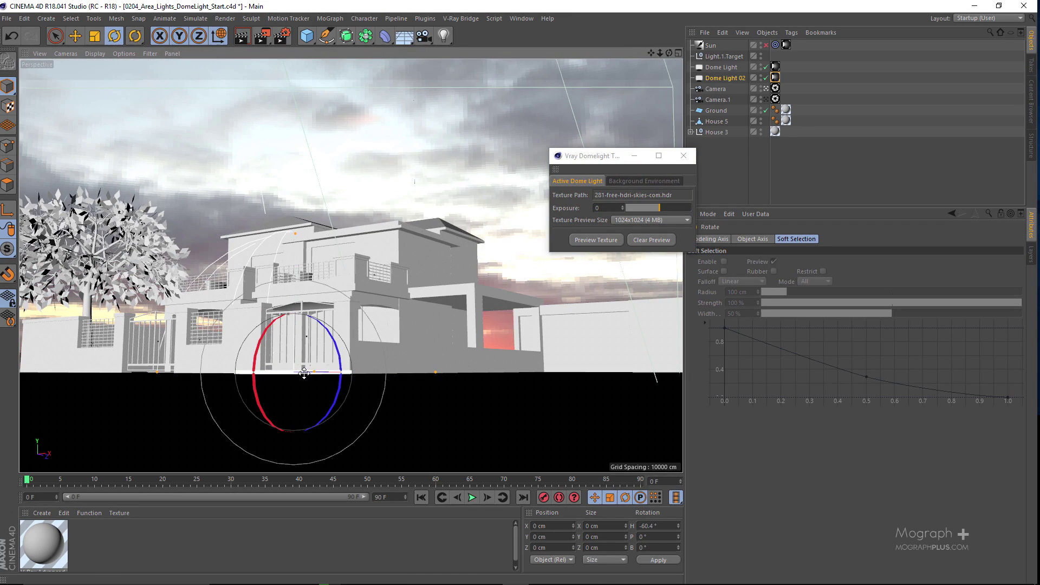
pyautogui.moveTo(304, 373); pyautogui.dragTo(284, 299)
pyautogui.hotkey('ctrl', 'z')
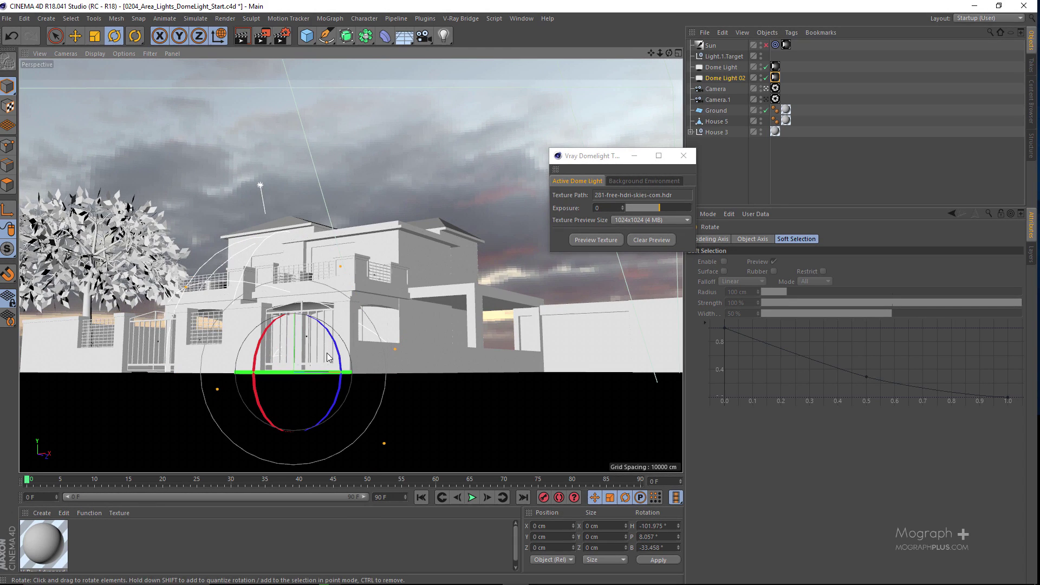
pyautogui.moveTo(328, 373)
pyautogui.mouseDown()
pyautogui.moveTo(297, 372)
pyautogui.moveTo(342, 362)
pyautogui.mouseUp()
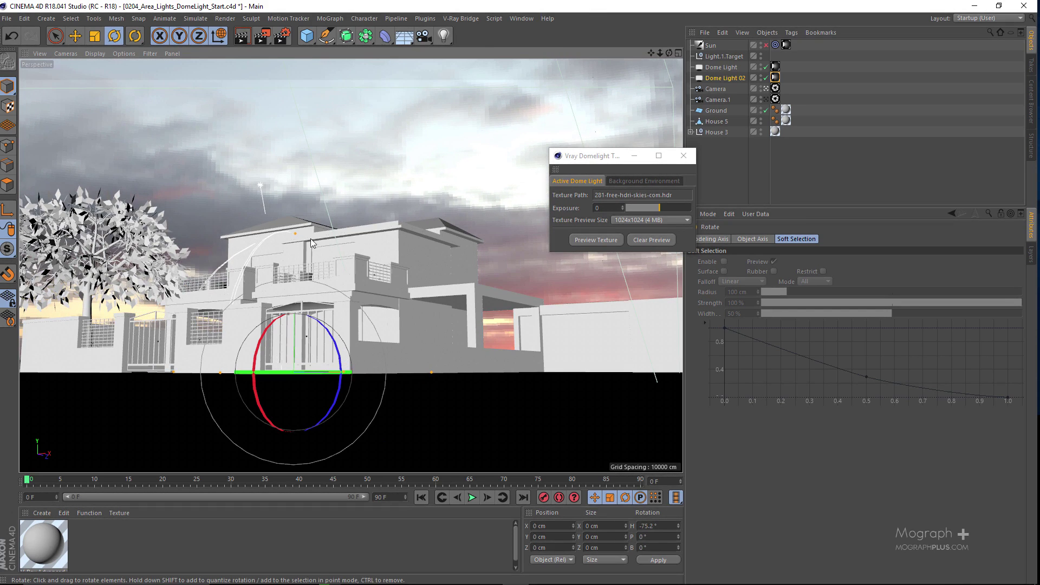
pyautogui.click(262, 35)
pyautogui.moveTo(432, 72); pyautogui.dragTo(590, 69)
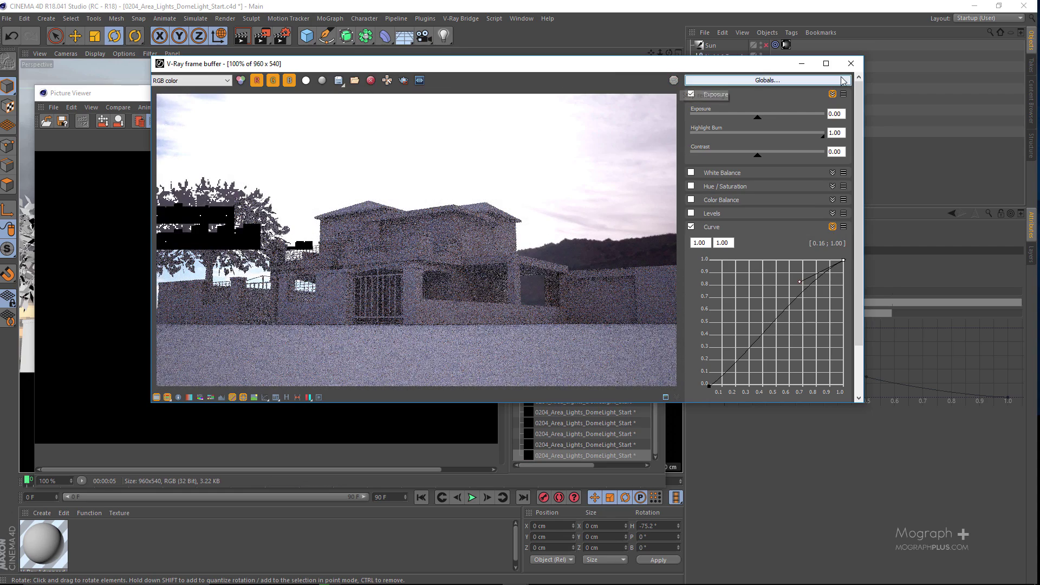
pyautogui.click(851, 63)
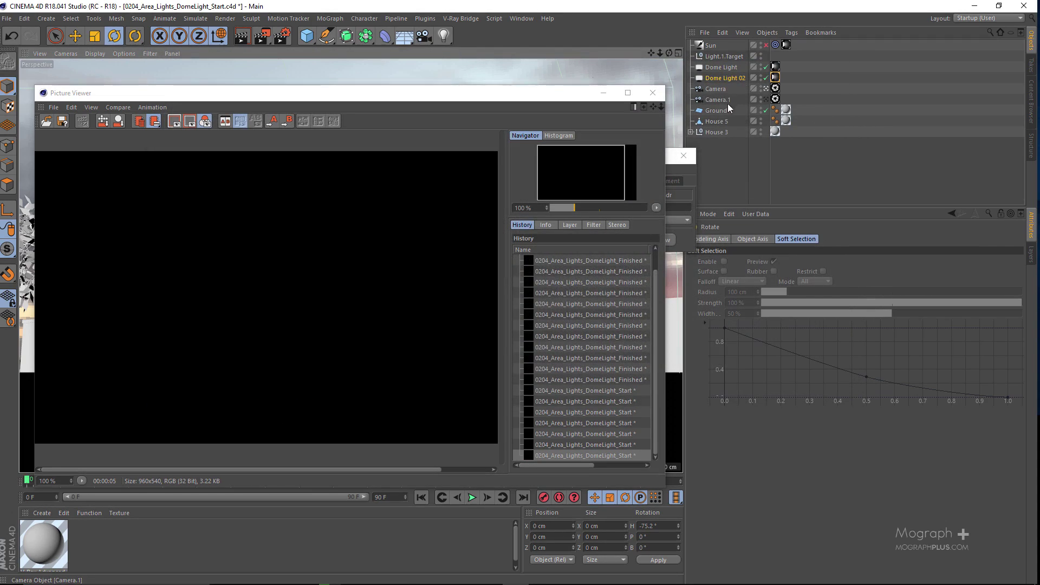
# Disable the original Dome Light and render the house lit only by Dome Light 02
pyautogui.click(762, 67)
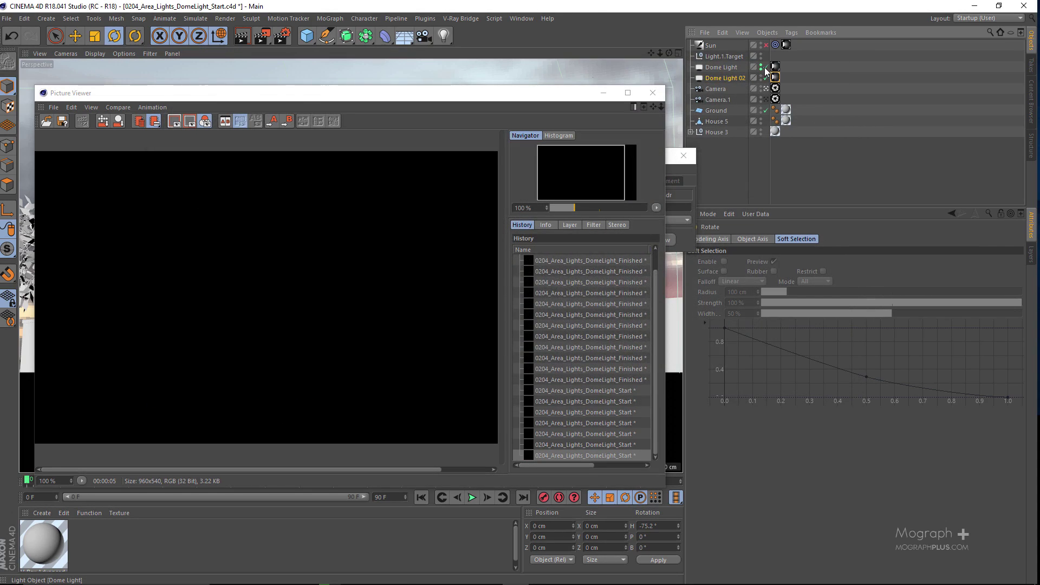
pyautogui.click(766, 66)
pyautogui.click(262, 35)
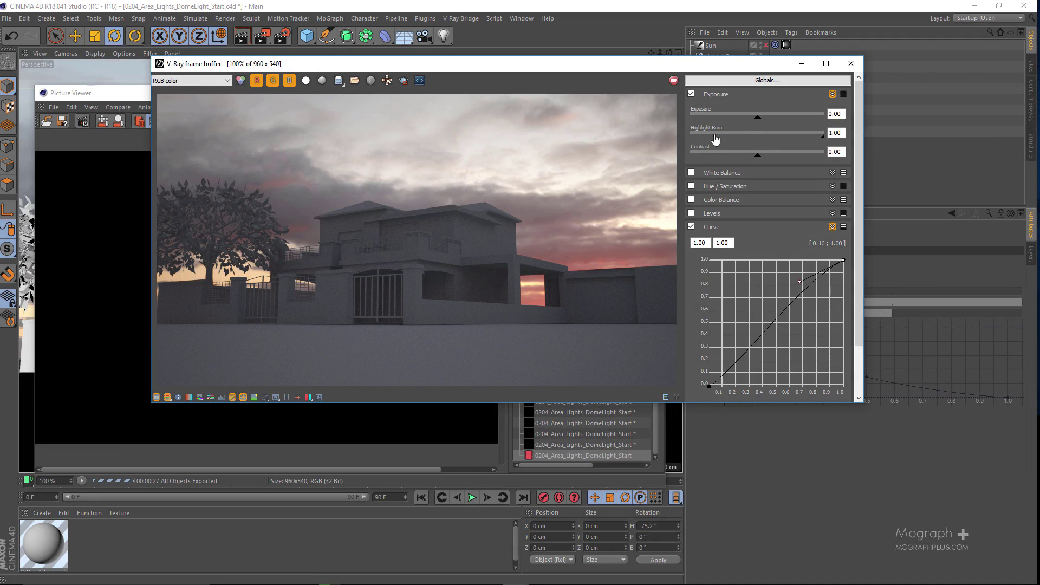
# Raise the rendered image's Exposure correction to 0.16 and adjust the shadow handle of its Curve correction
pyautogui.moveTo(757, 119)
pyautogui.mouseDown()
pyautogui.moveTo(768, 121)
pyautogui.moveTo(761, 128)
pyautogui.mouseUp()
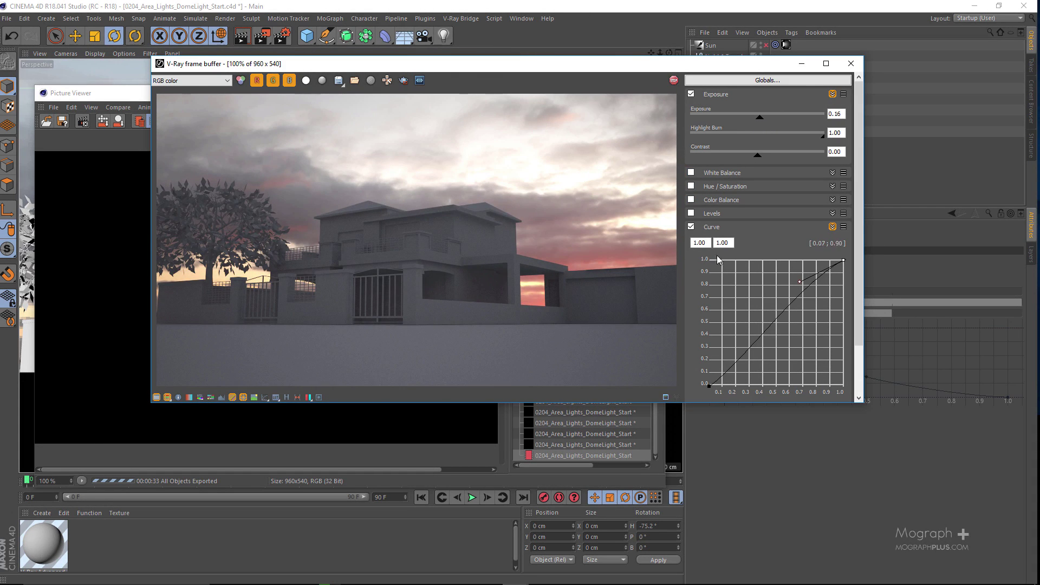
pyautogui.click(709, 385)
pyautogui.moveTo(710, 384); pyautogui.dragTo(748, 353)
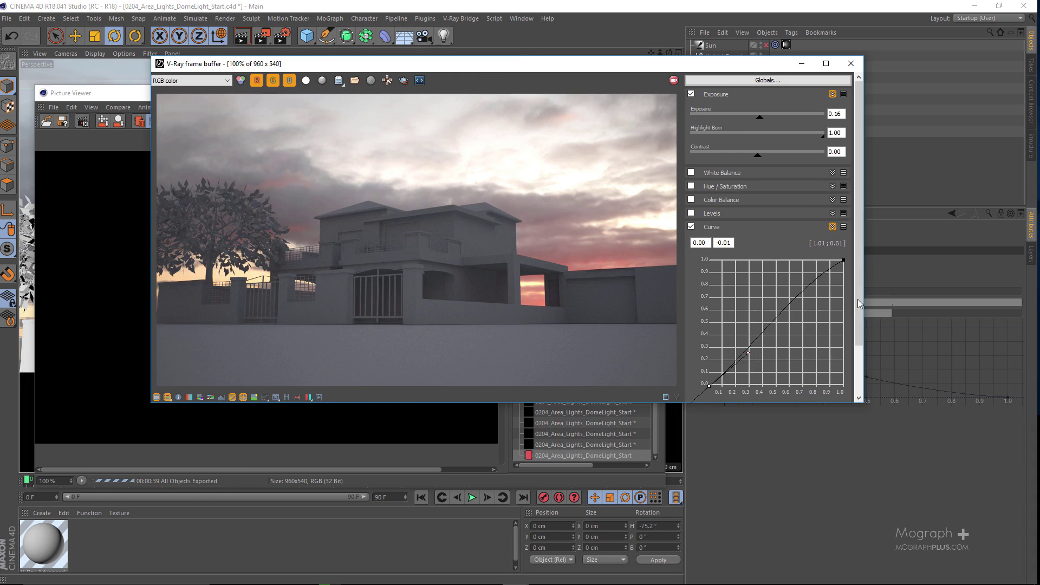
pyautogui.click(844, 260)
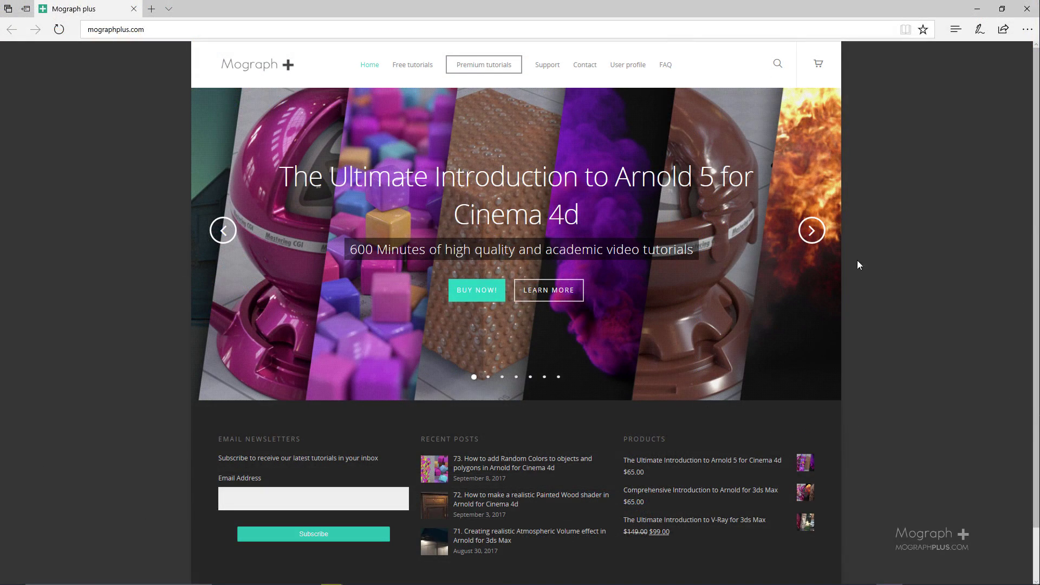
# Switch to the browser and look through the featured tutorials on the mographplus.com home page
pyautogui.click(807, 232)
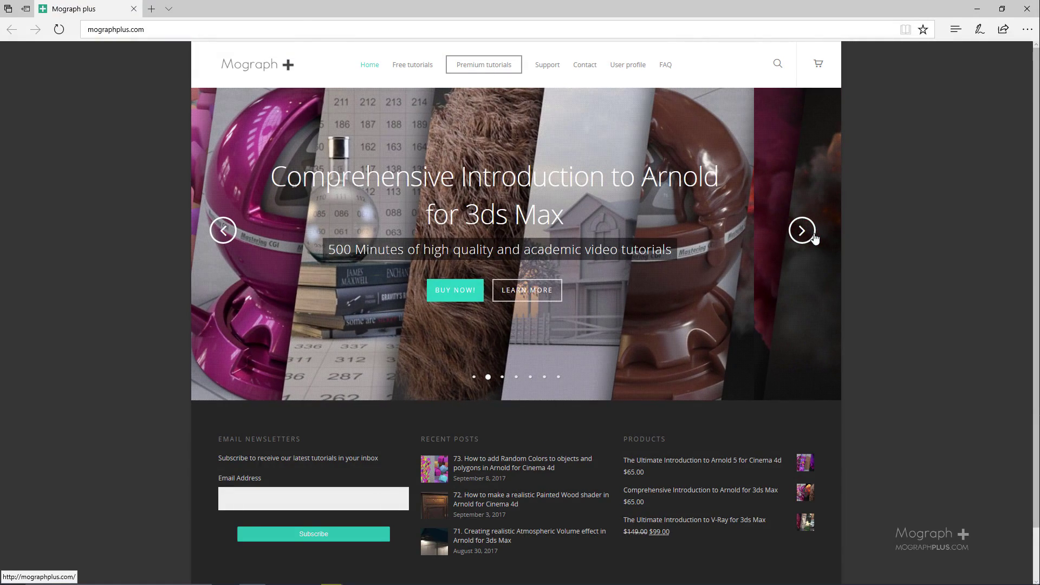
pyautogui.click(814, 234)
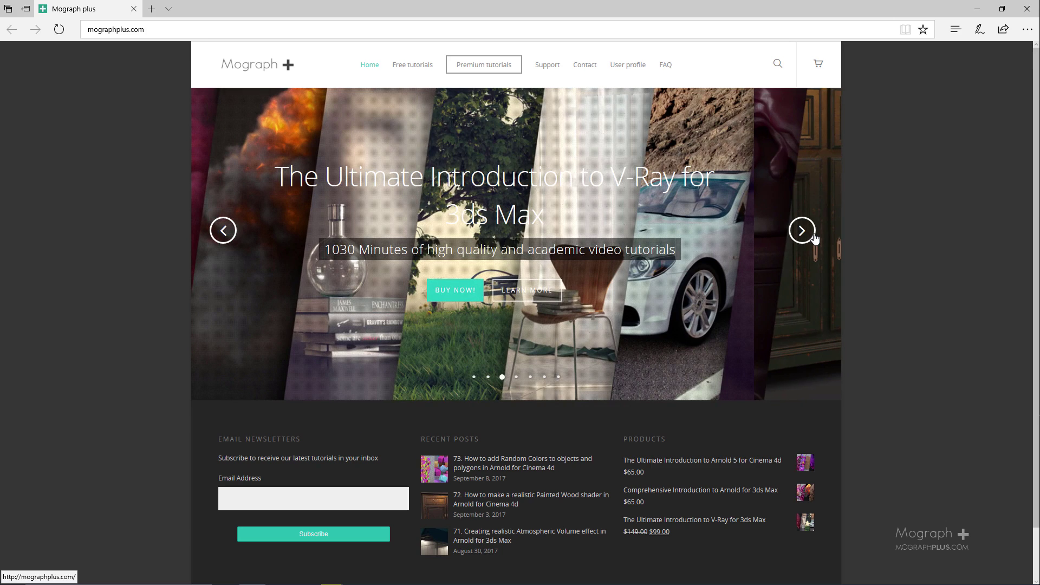
pyautogui.click(814, 237)
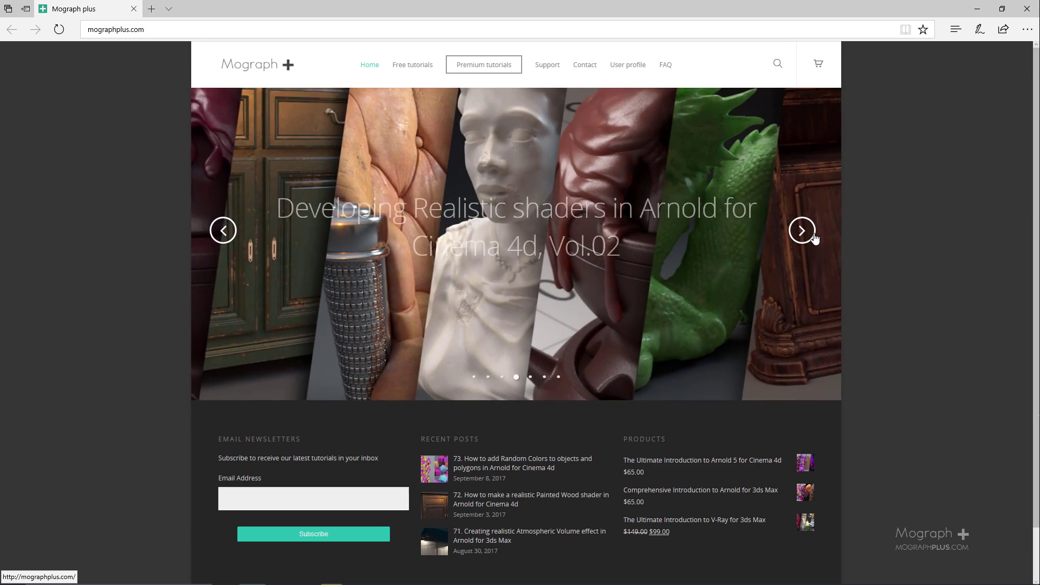